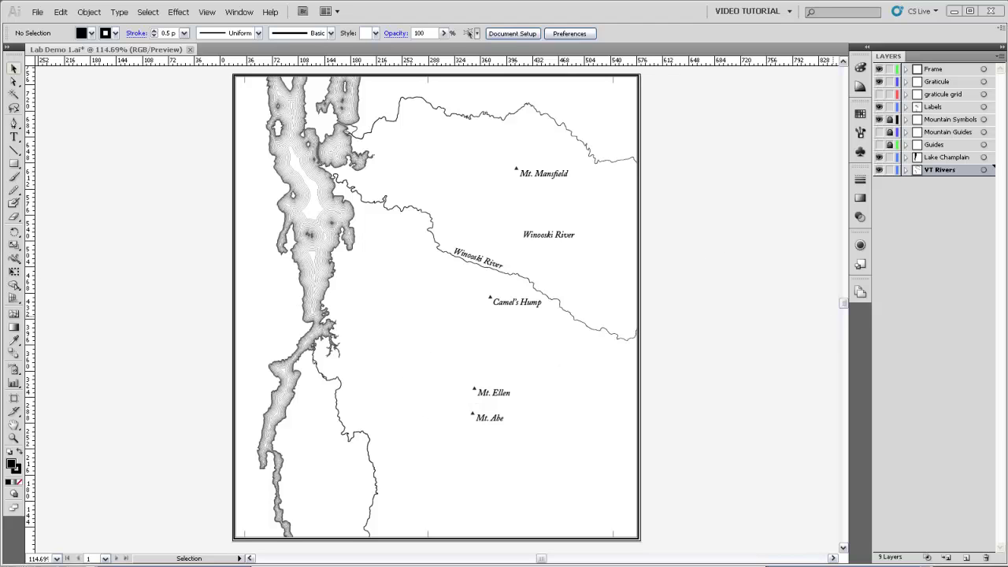
Step: Add a layer named Scale at the top of the layer stack and lock every layer beneath it
click(966, 557)
drag(937, 170, 938, 69)
double_click(939, 69)
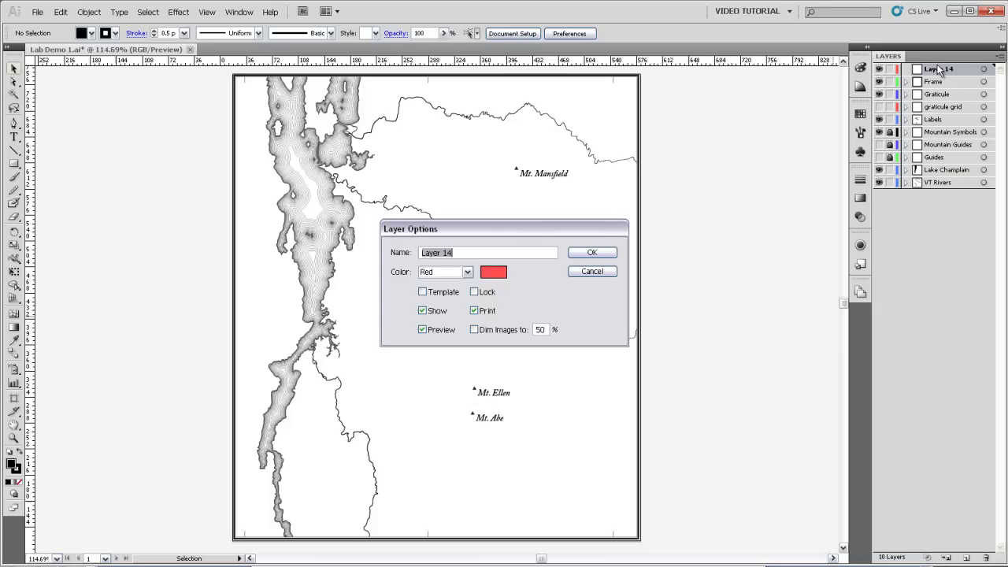
text(Scale)
key(Return)
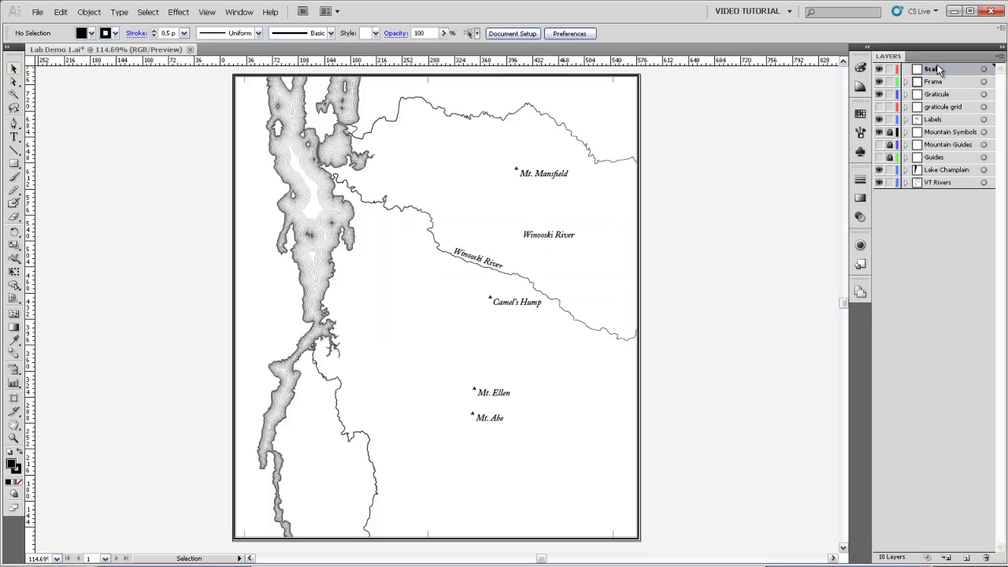
drag(890, 81, 893, 187)
Step: Draw a straight Pen line between two points on Lake Champlain's eastern shore, about 32 pt wide and 84 pt tall
drag(281, 149, 397, 278)
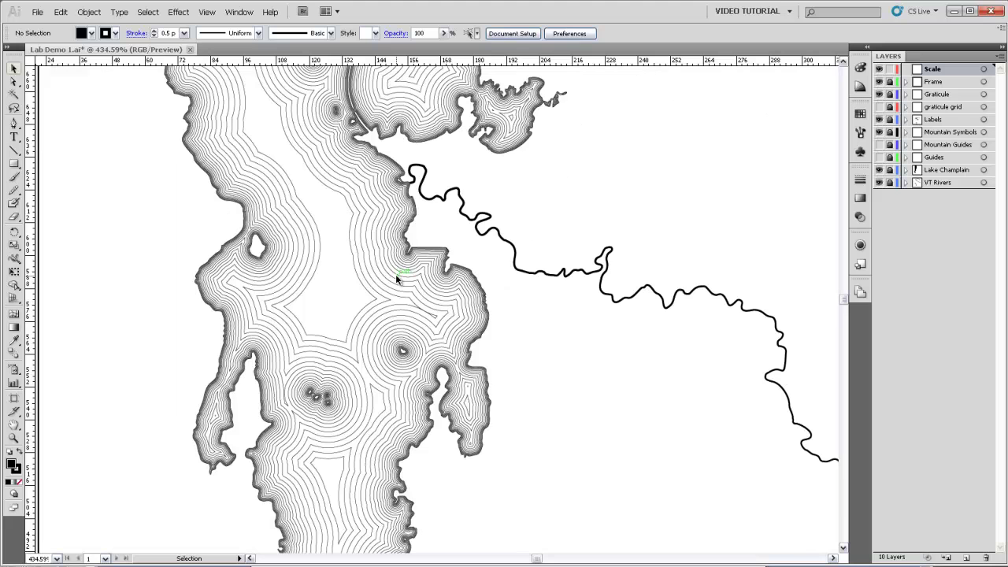
click(13, 124)
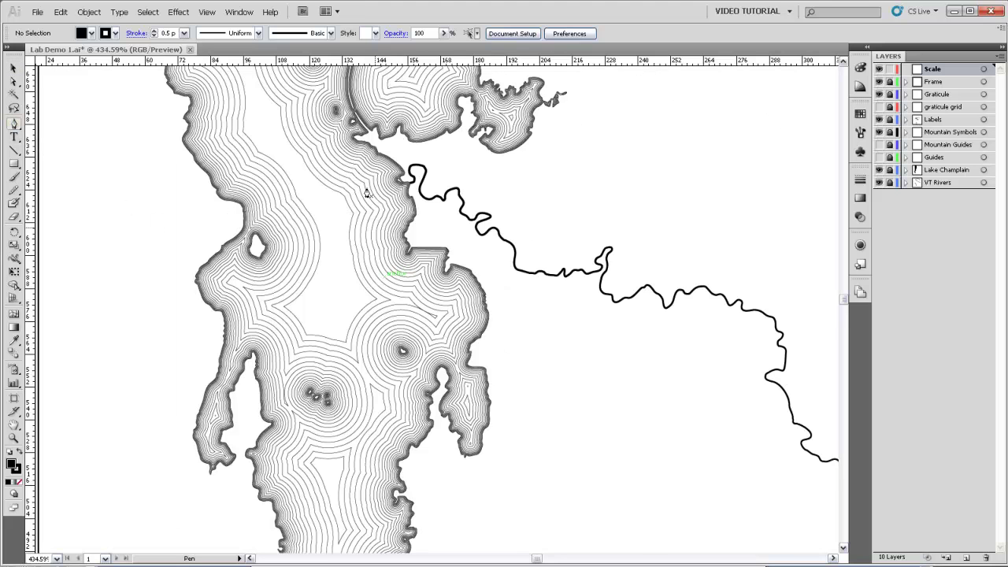
click(354, 136)
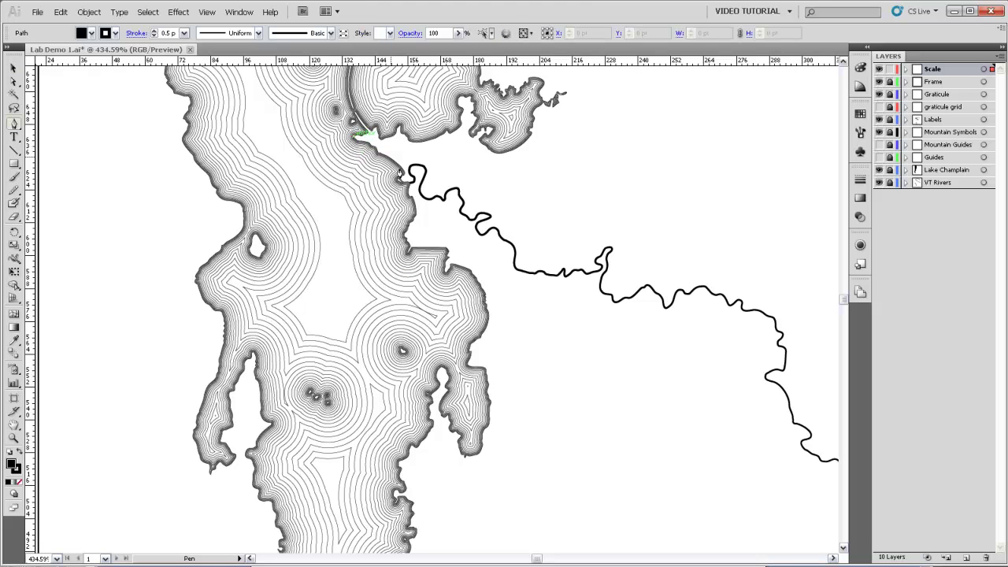
click(441, 368)
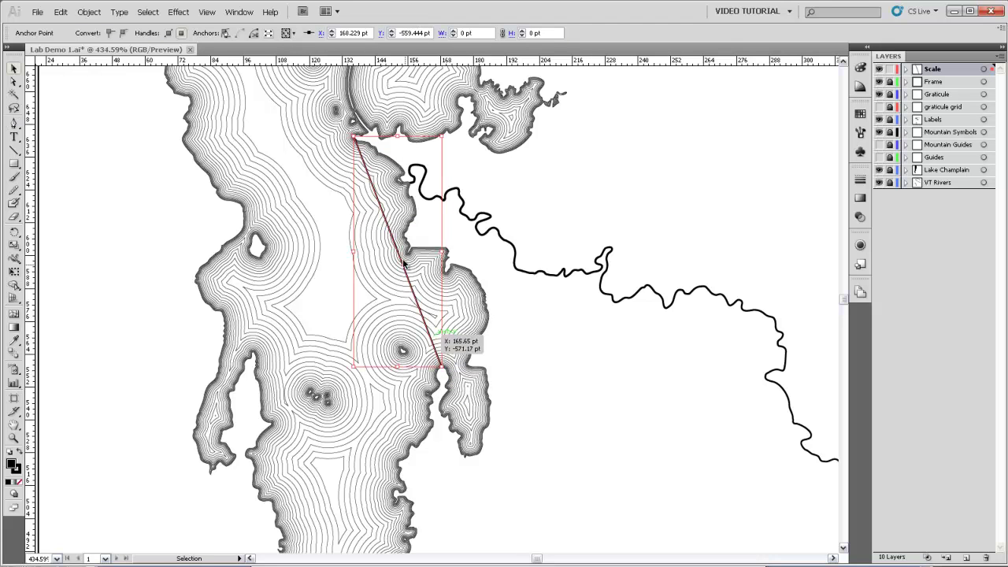
Step: Select the slanted line over the lake and turn off Smart Guides
key(ctrl+minus)
drag(478, 419, 384, 343)
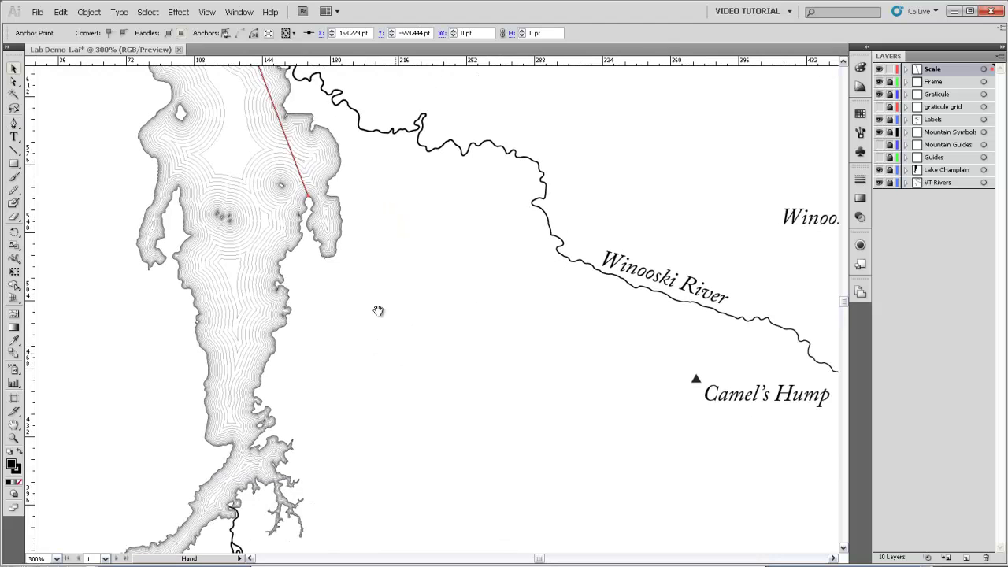
drag(286, 140, 467, 454)
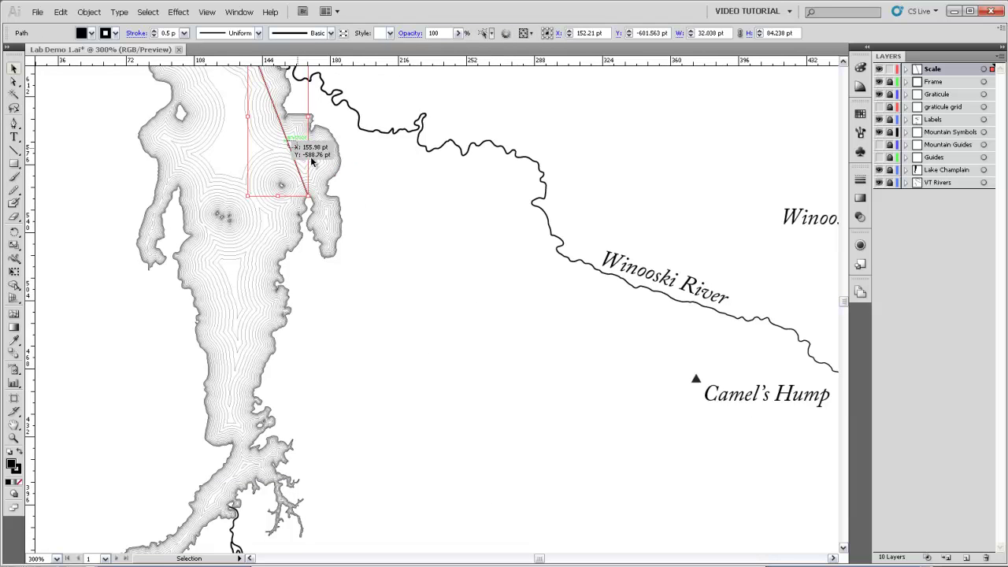
click(207, 17)
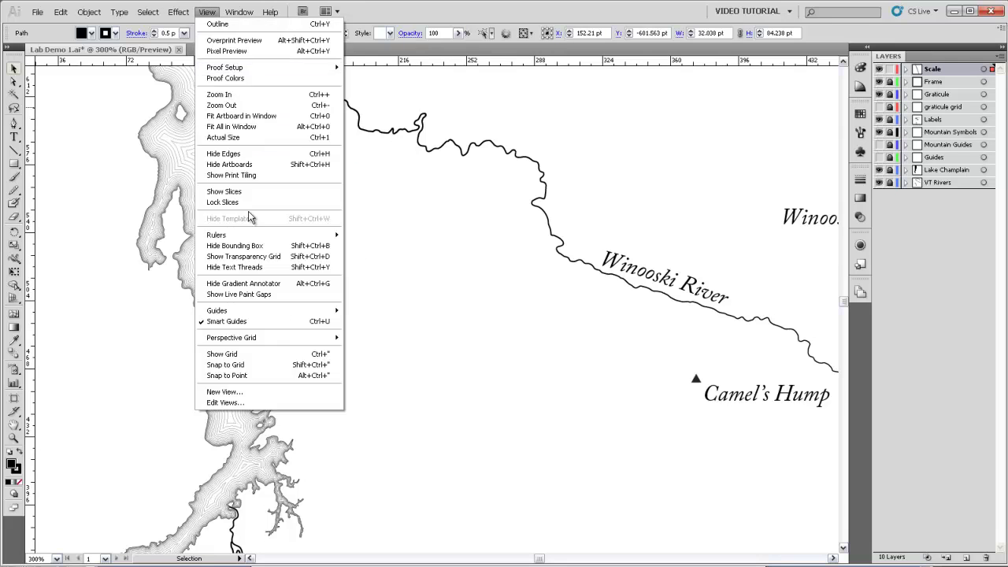
click(252, 319)
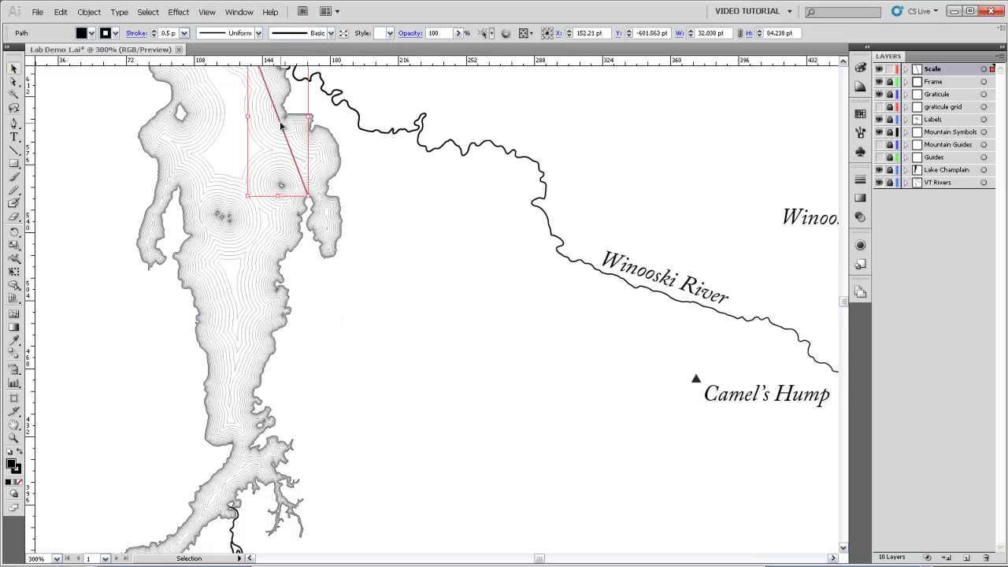
Step: Move the slanted line off the lake to the empty area just southwest of the Mt. Abe label
drag(281, 127, 412, 474)
ctrl+alt+click(475, 367)
ctrl+alt+click(475, 367)
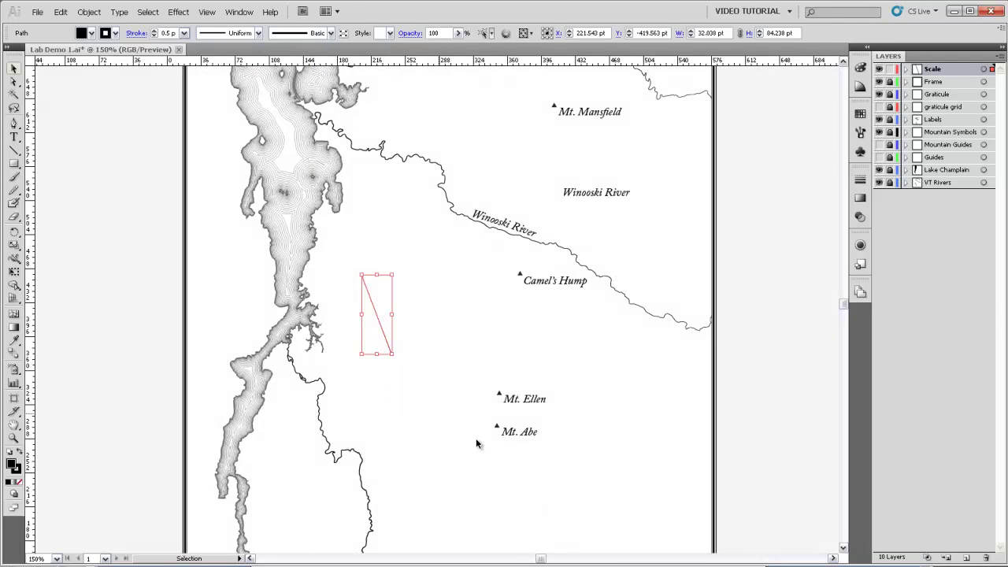
drag(481, 452, 436, 310)
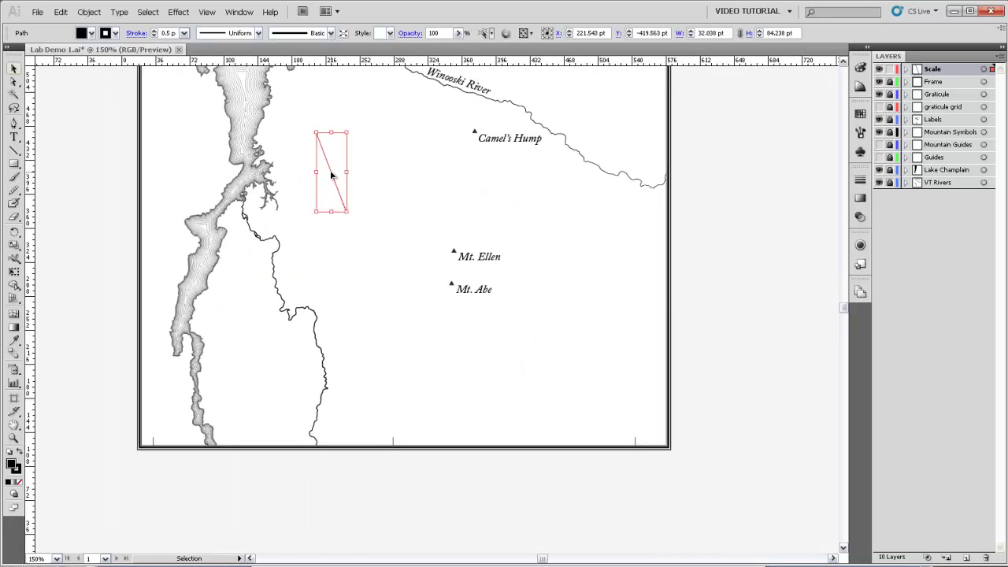
drag(331, 176, 391, 360)
ctrl+click(434, 329)
ctrl+click(437, 346)
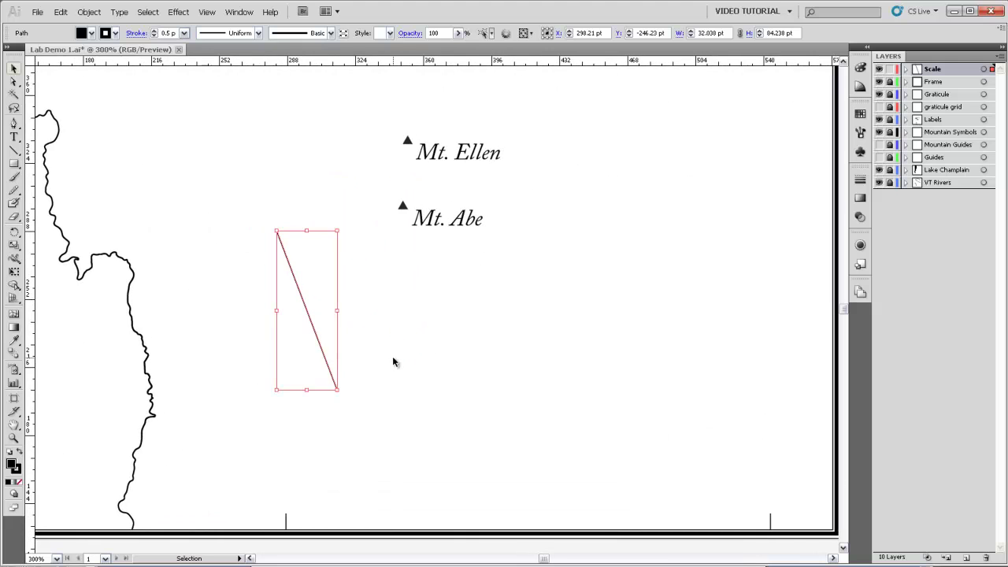
Step: Rotate the slanted line about its lower endpoint until it lies horizontally, extending eastward
click(15, 232)
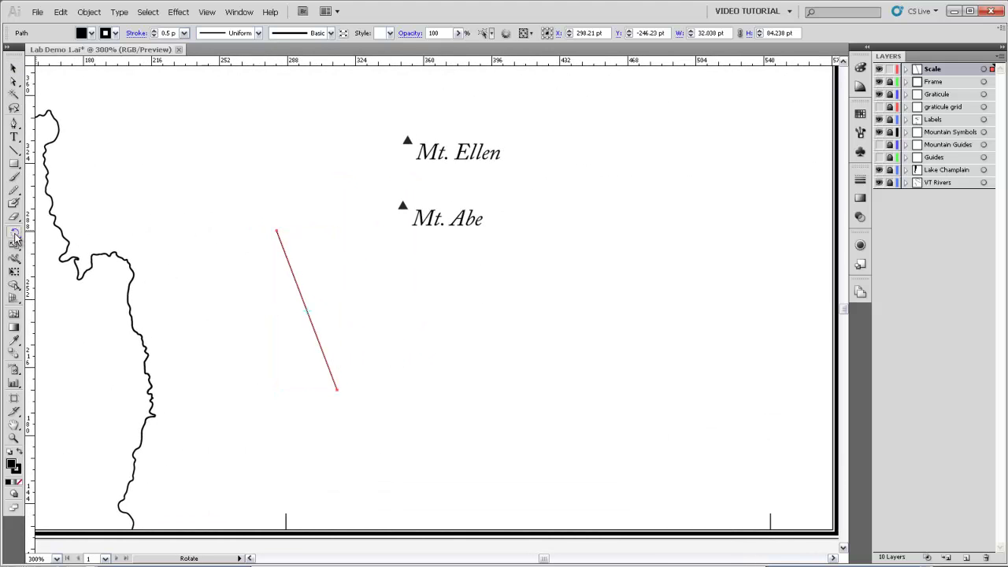
click(337, 390)
drag(292, 279, 526, 387)
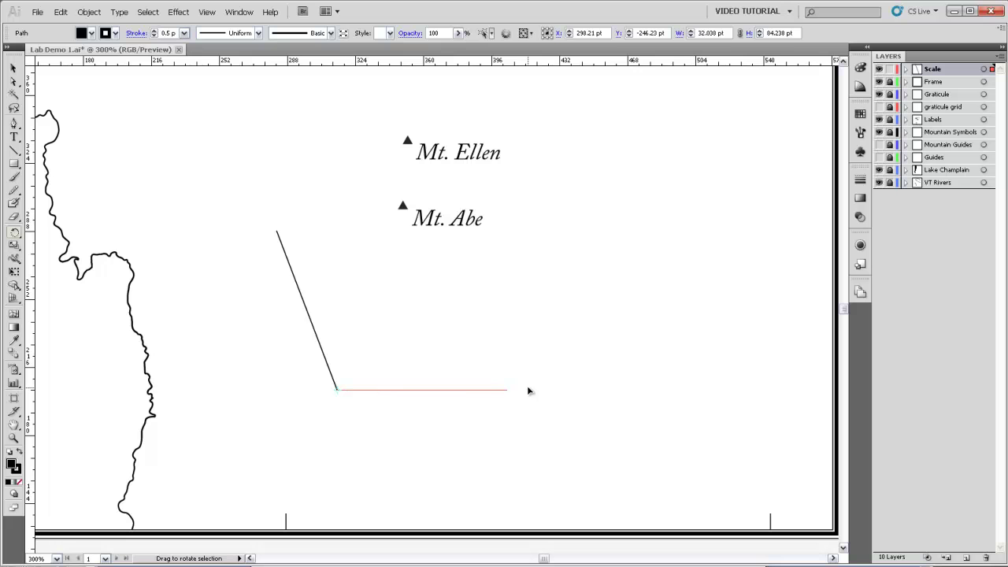
click(13, 68)
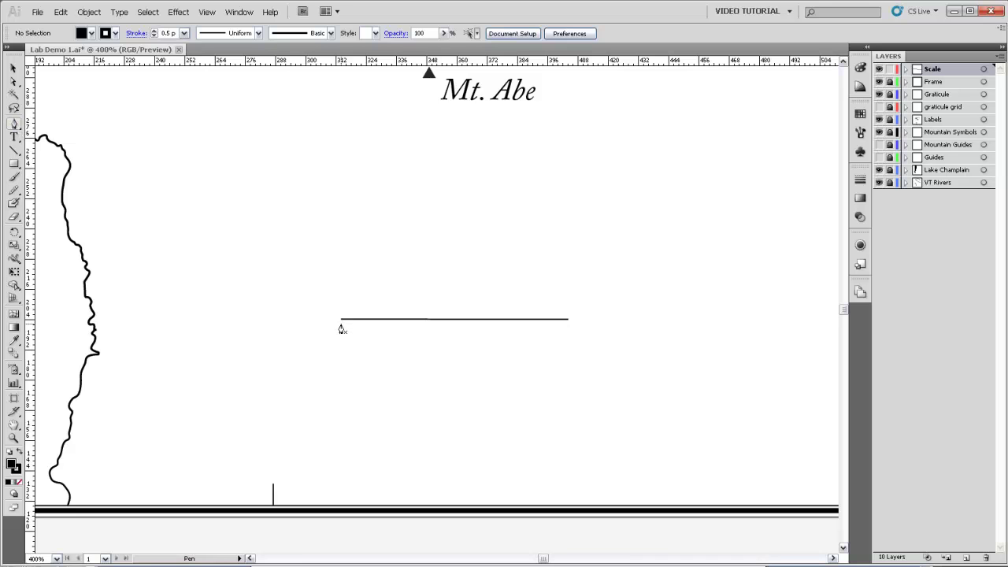
Step: Draw a straight horizontal line about 90 pt long matching the rotated line's ends, and move it slightly below
click(341, 327)
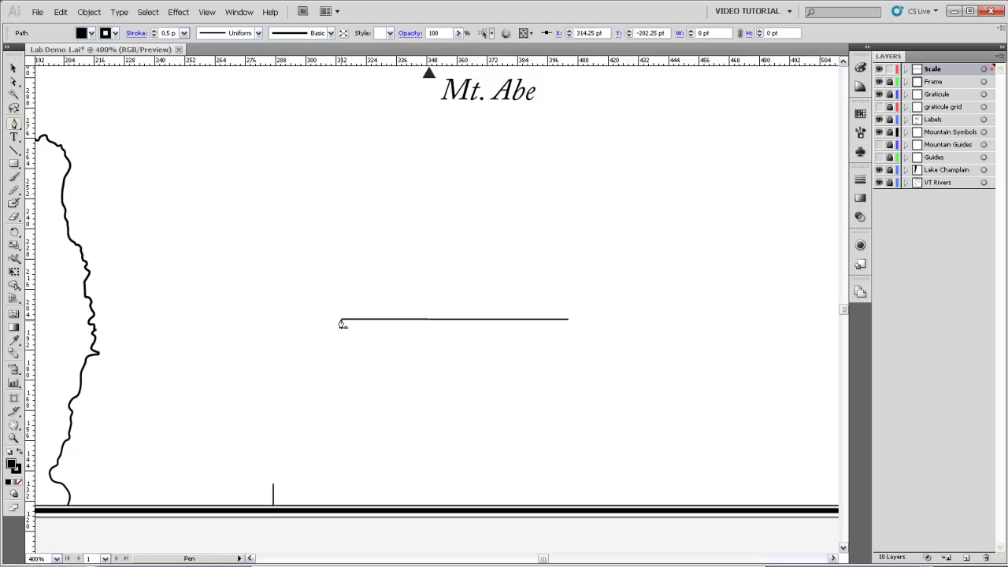
click(567, 322)
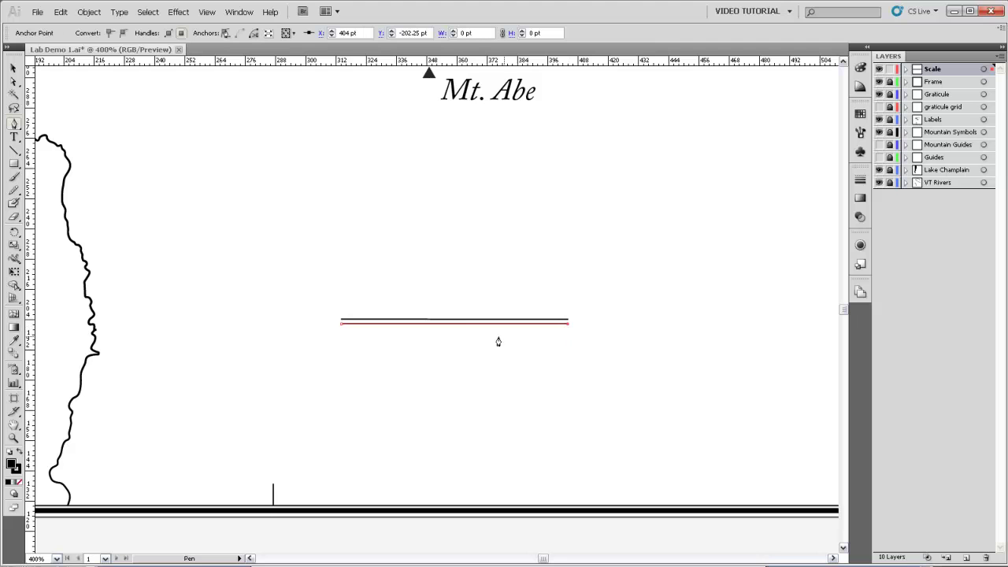
key(v)
drag(463, 328, 464, 355)
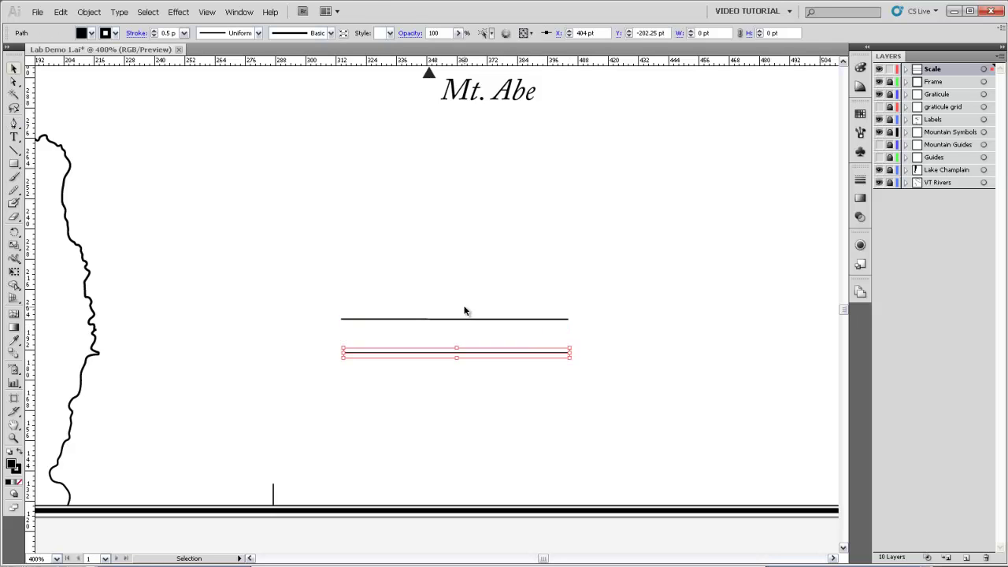
Step: Examine the rotated line up close to check how cleanly it is drawn
click(472, 325)
click(427, 320)
key(z)
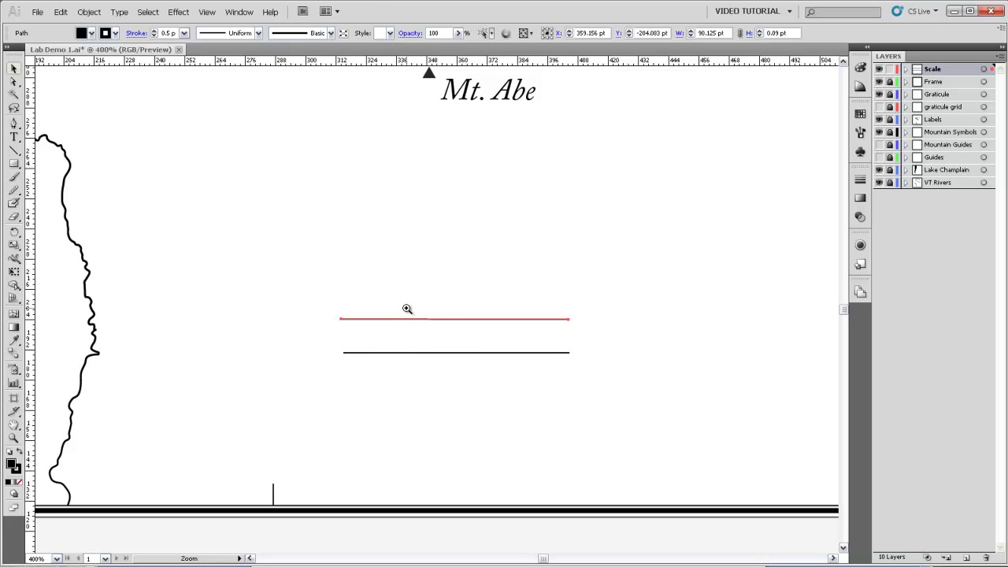
drag(407, 308, 475, 338)
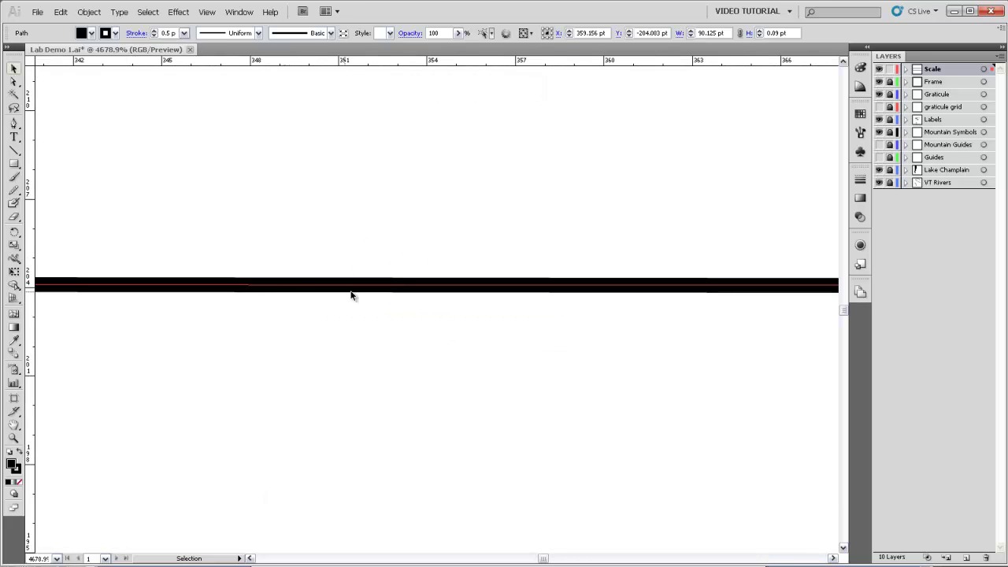
alt+click(404, 318)
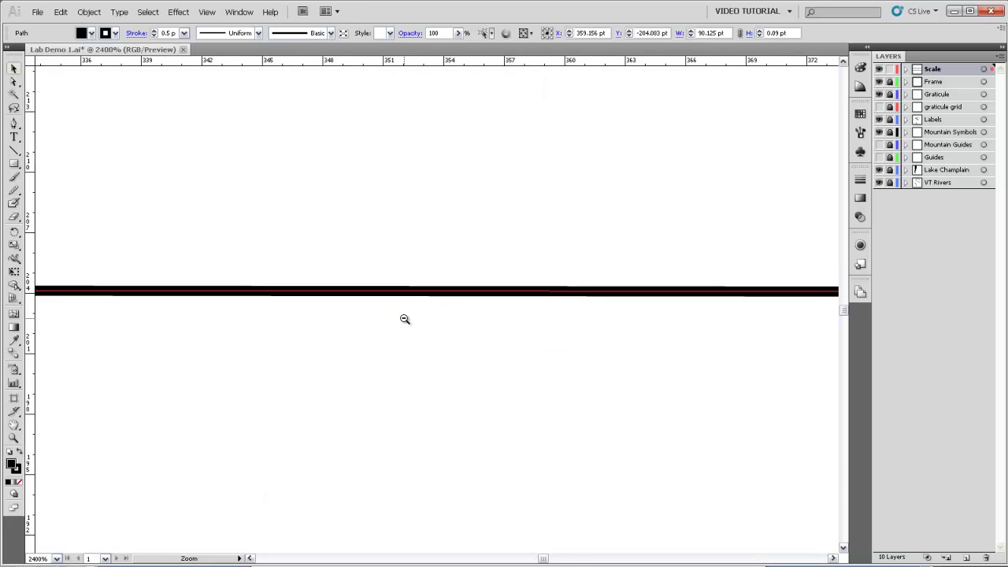
alt+click(405, 318)
alt+click(405, 318)
alt+click(404, 318)
key(v)
drag(500, 315, 407, 360)
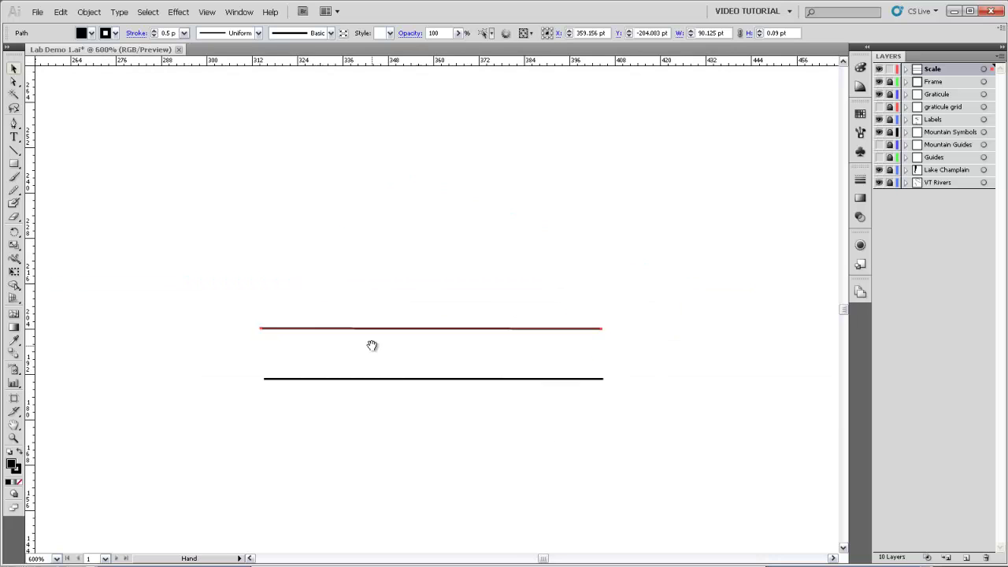
click(614, 330)
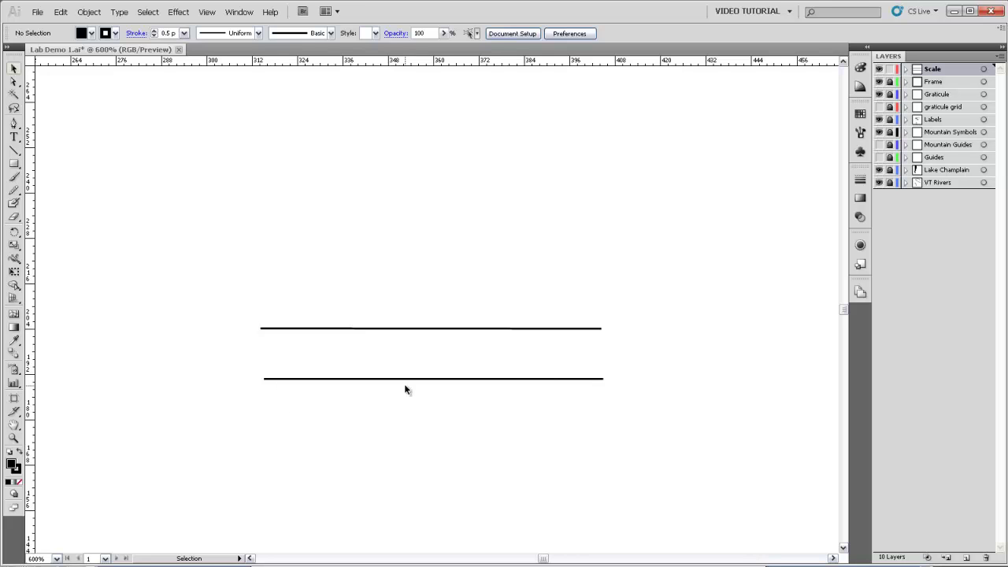
Step: Delete the rotated original line above the newly drawn horizontal line
drag(490, 319, 436, 346)
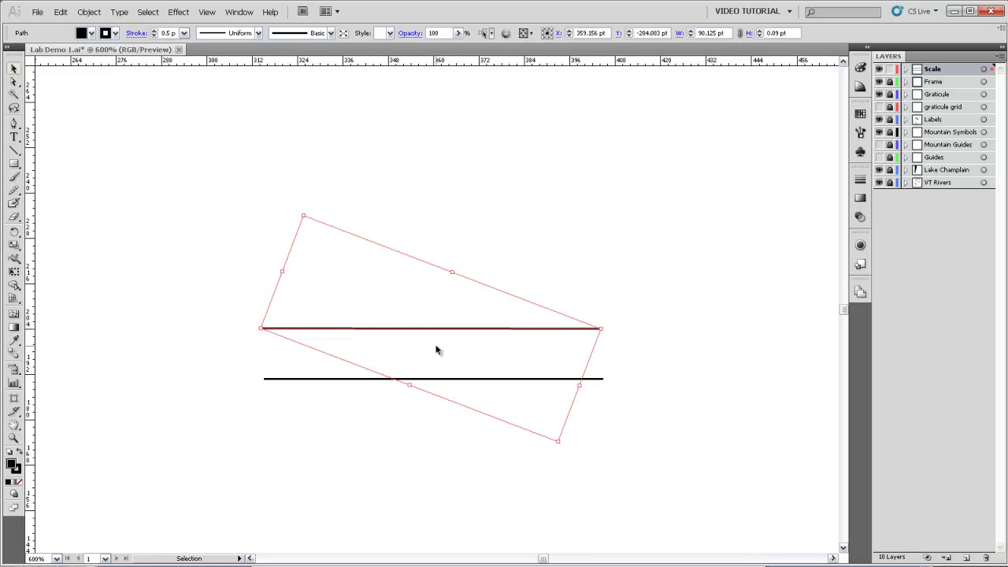
key(Delete)
ctrl+alt+click(437, 347)
ctrl+alt+click(436, 347)
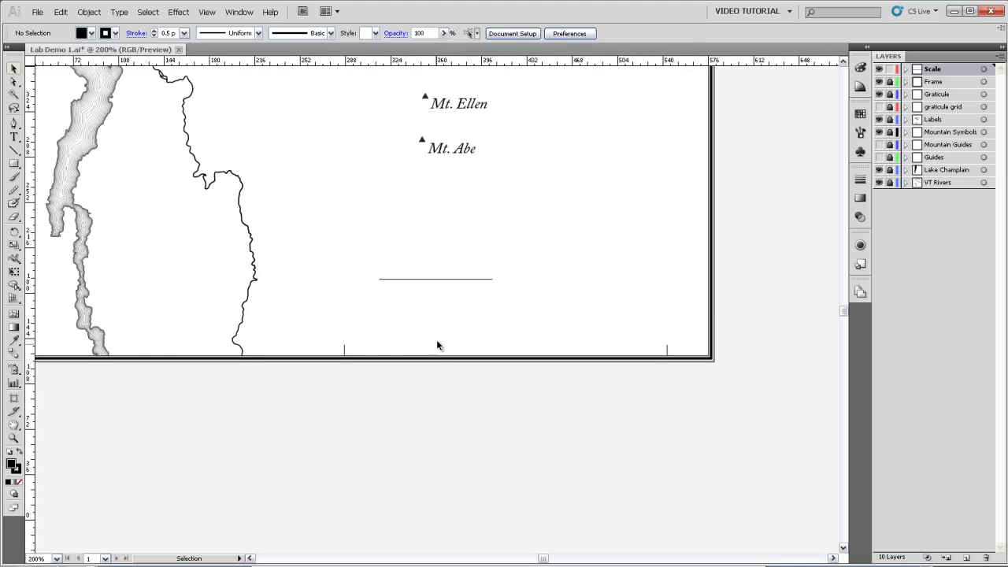
drag(412, 247, 448, 401)
click(458, 342)
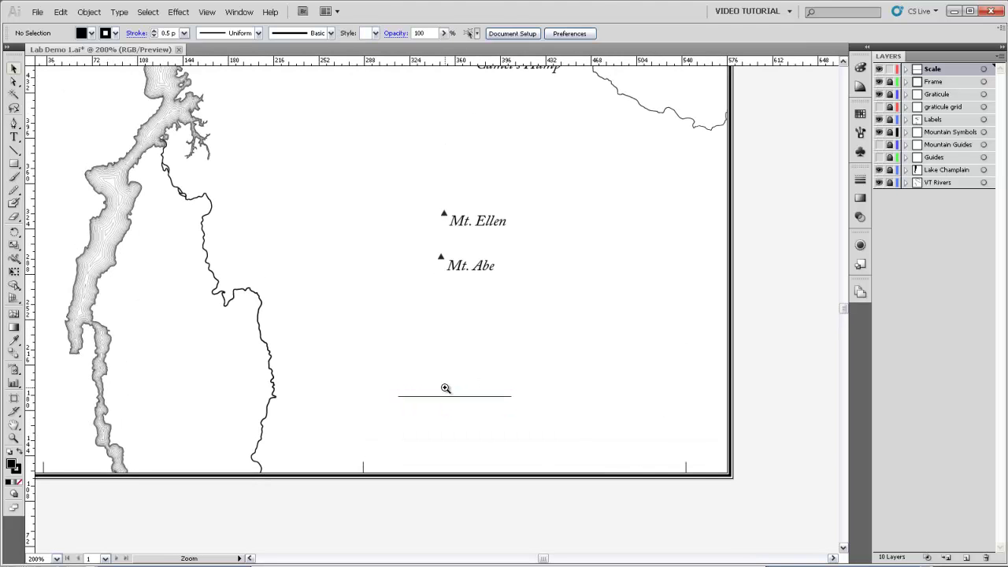
Step: Scale the remaining horizontal line uniformly to 125%
ctrl+click(445, 387)
ctrl+click(416, 304)
drag(435, 303, 387, 317)
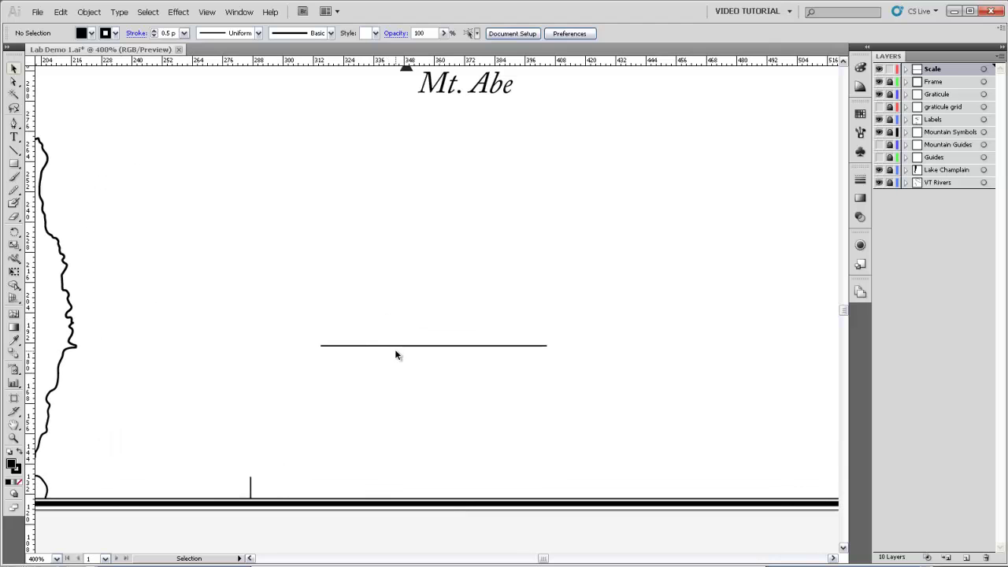
click(396, 344)
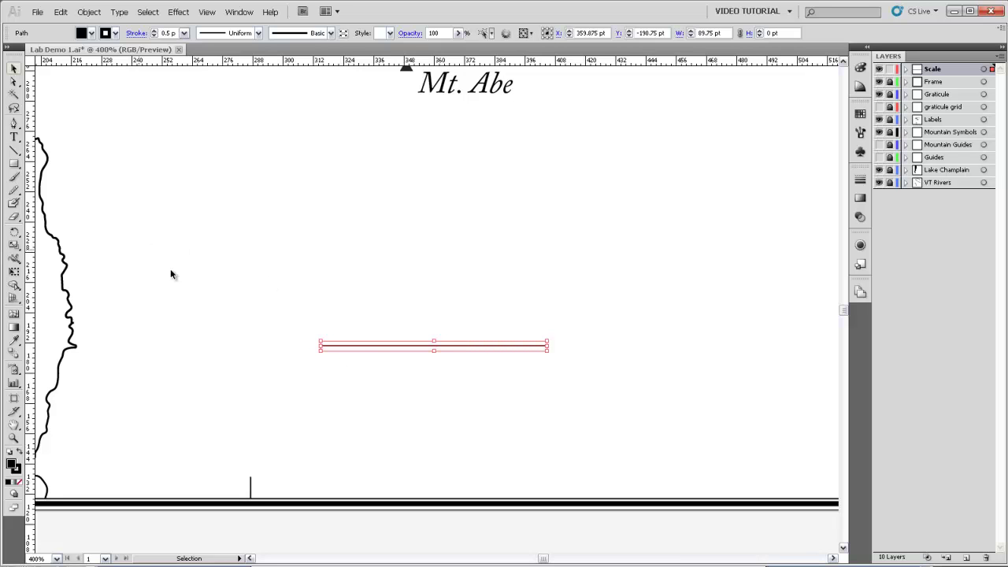
double_click(15, 245)
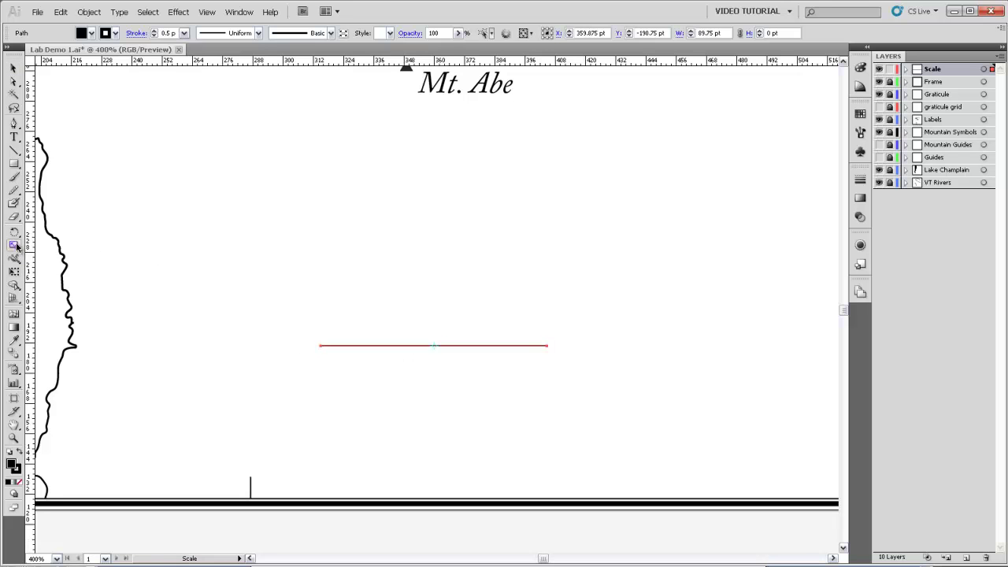
drag(433, 206, 288, 160)
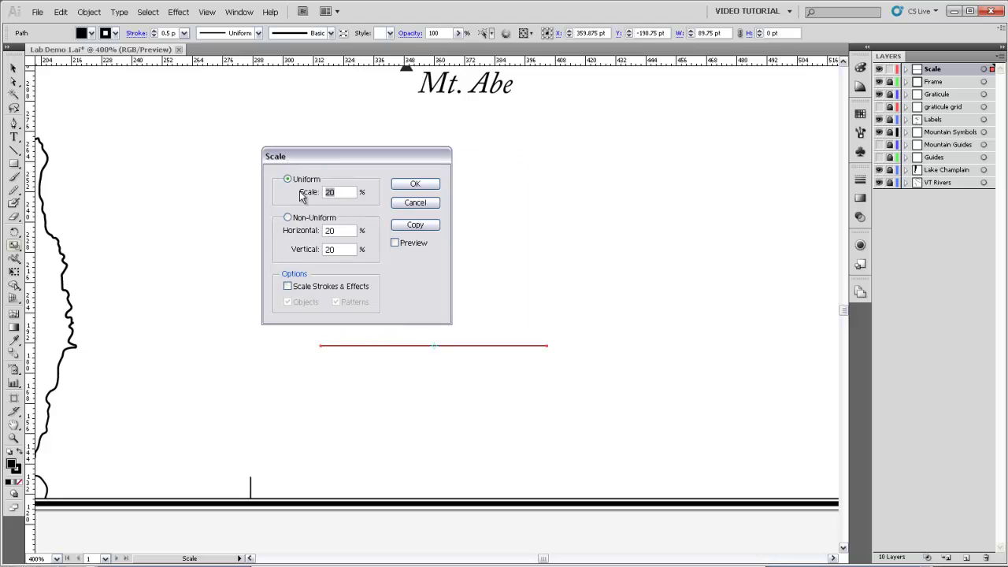
text(125)
click(410, 186)
click(414, 184)
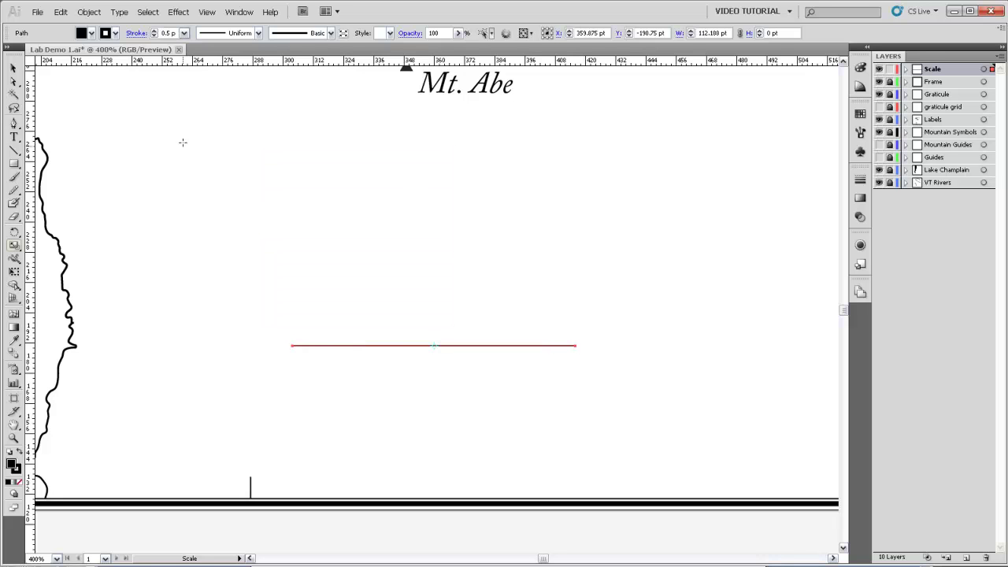
click(13, 69)
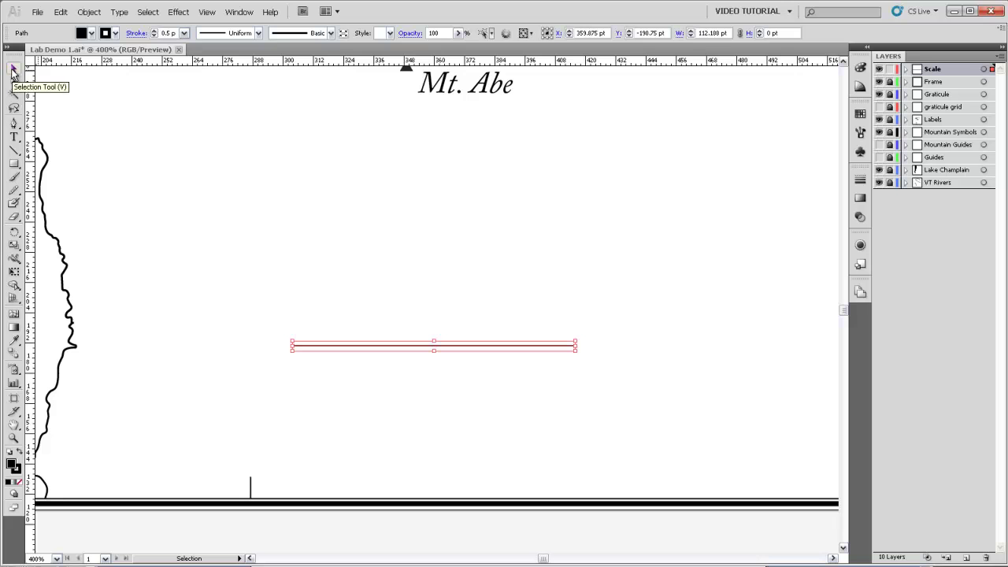
Step: Review the enlarged line against the whole map
key(z)
alt+click(396, 295)
alt+click(396, 294)
alt+click(396, 294)
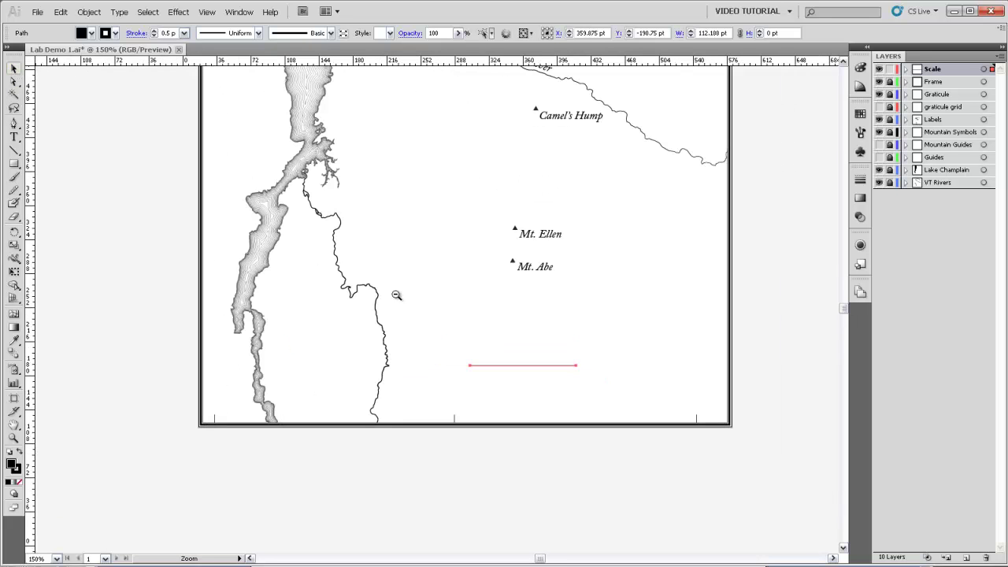
ctrl+alt+click(396, 295)
drag(436, 227, 370, 331)
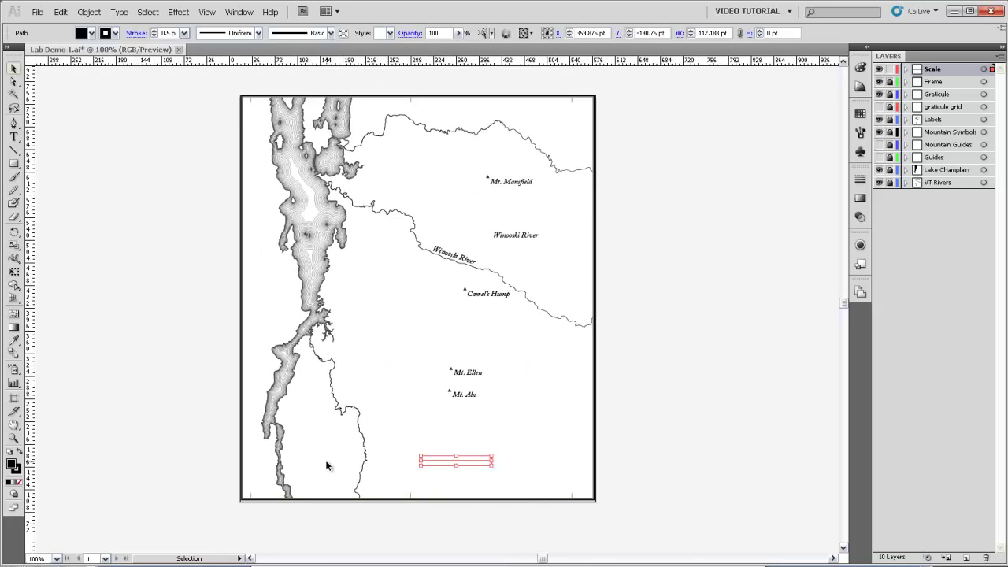
Step: Set the stroke weight of the enlarged horizontal line to 2 pt
click(478, 441)
key(z)
click(459, 456)
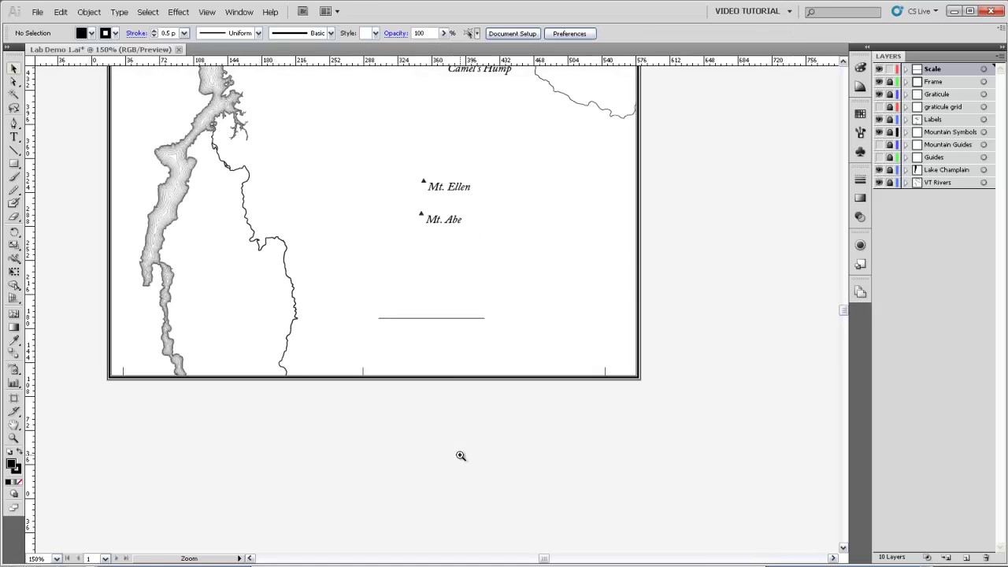
click(427, 312)
ctrl+click(428, 311)
ctrl+click(429, 312)
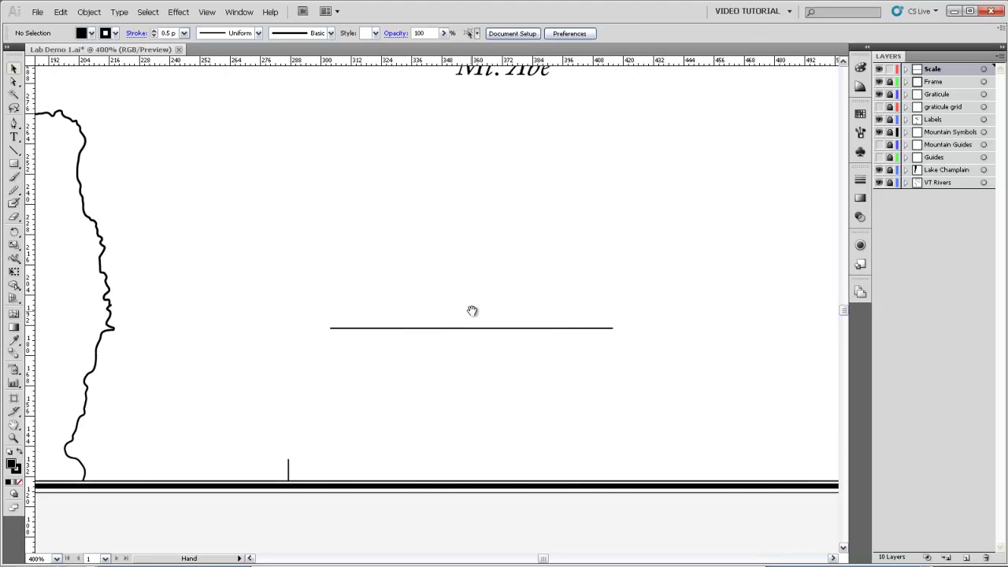
drag(472, 310, 403, 364)
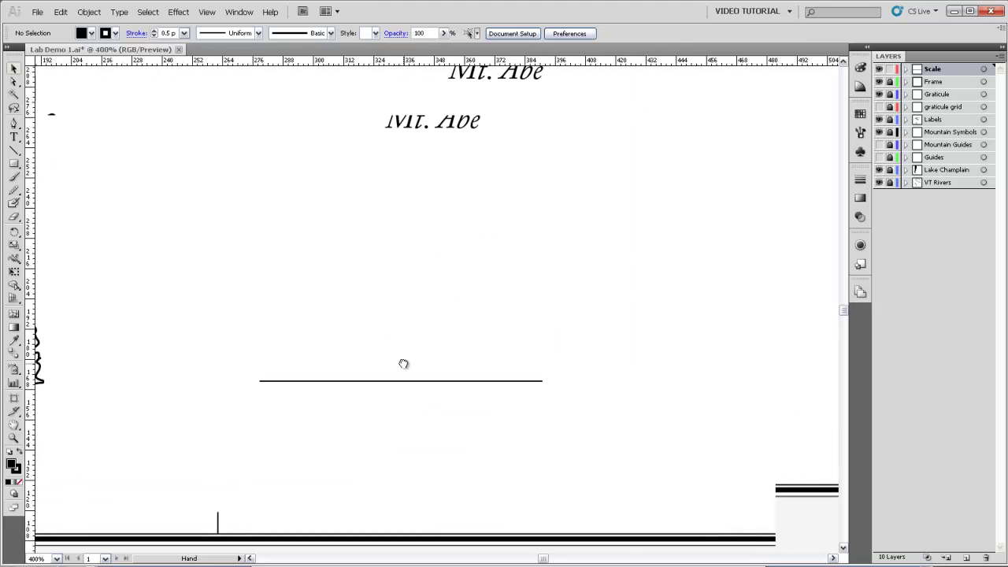
click(484, 382)
click(860, 181)
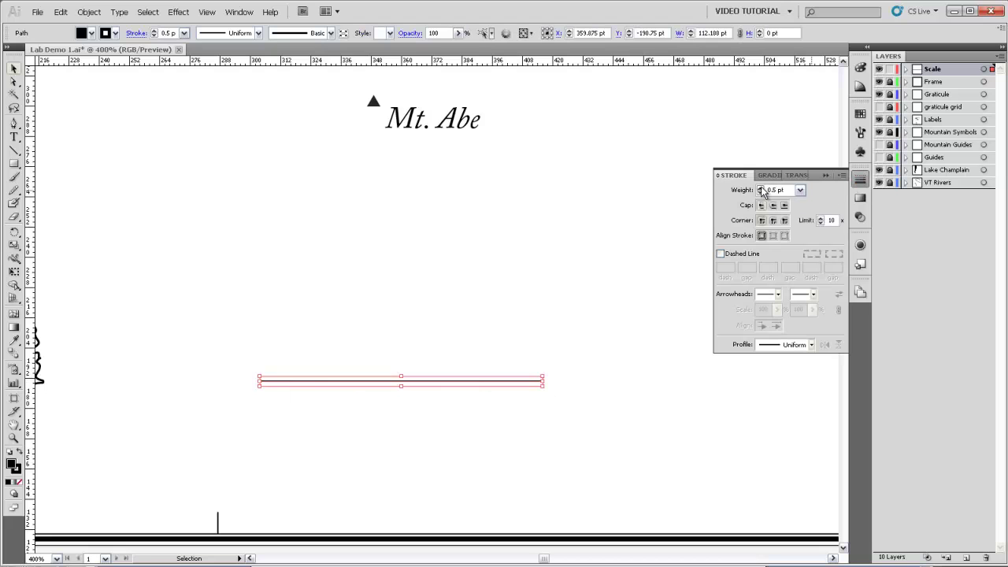
click(760, 188)
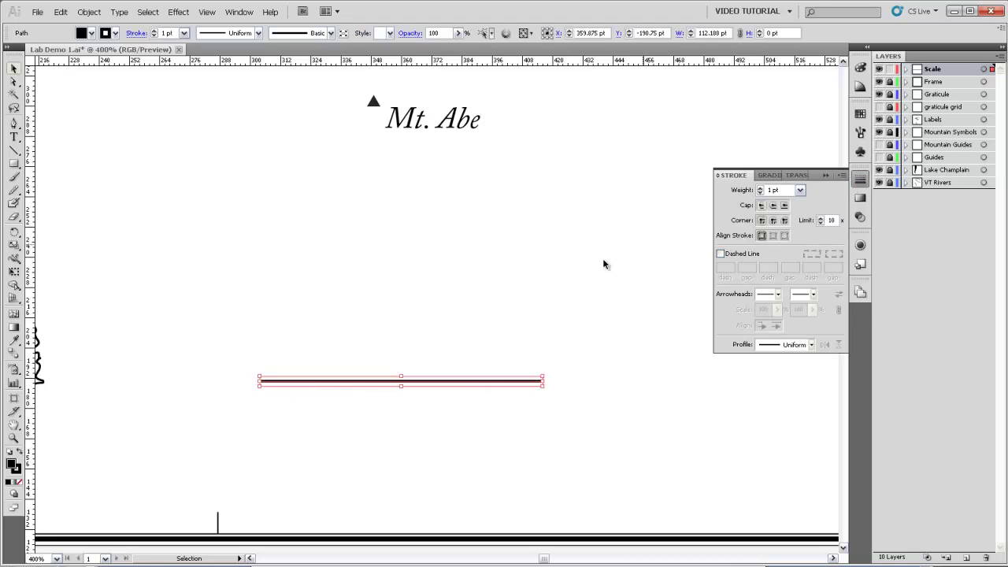
click(759, 187)
click(581, 293)
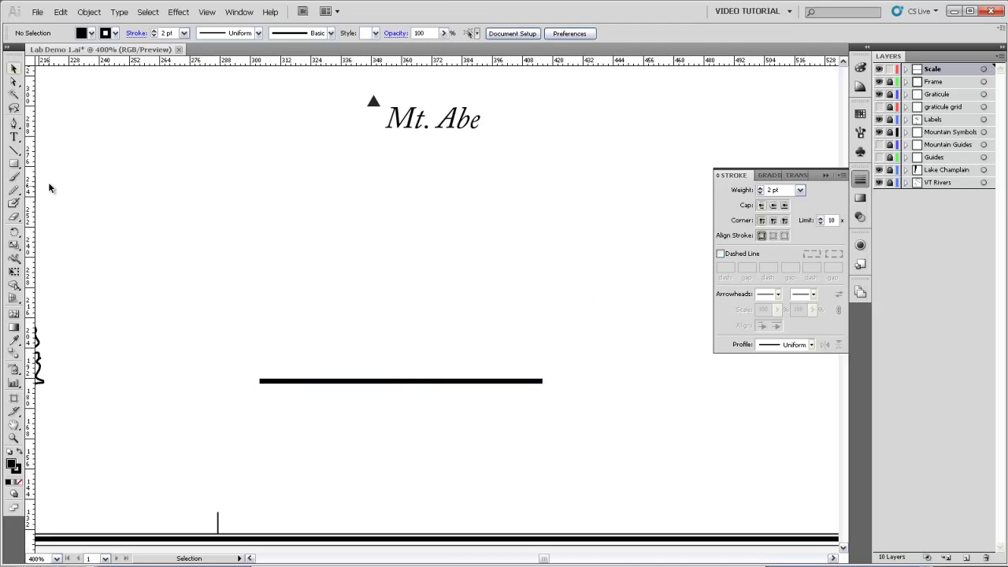
Step: Add the text label "10 mi" just above the thick horizontal line
click(14, 137)
drag(335, 346, 475, 373)
text(10)
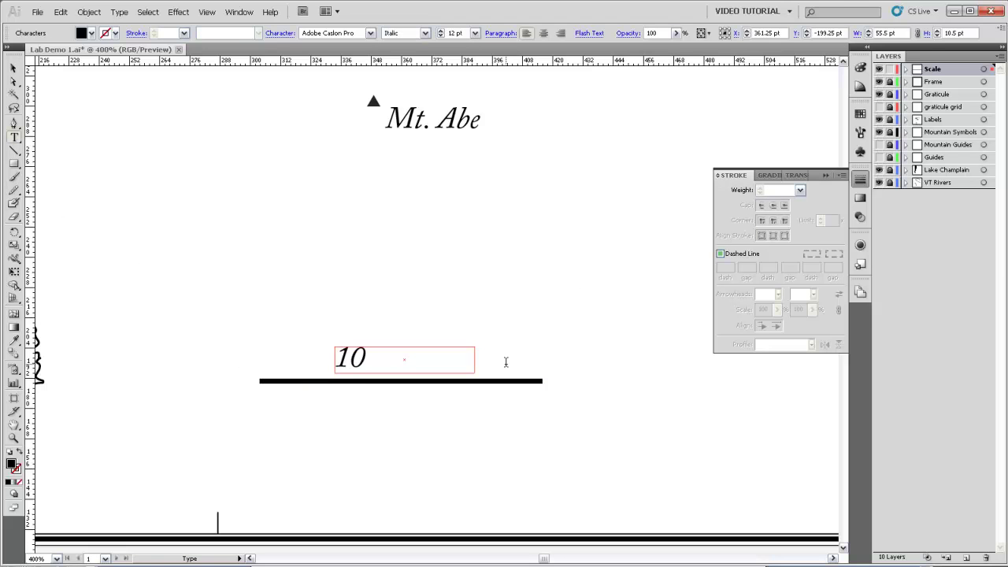
text( mi)
click(14, 69)
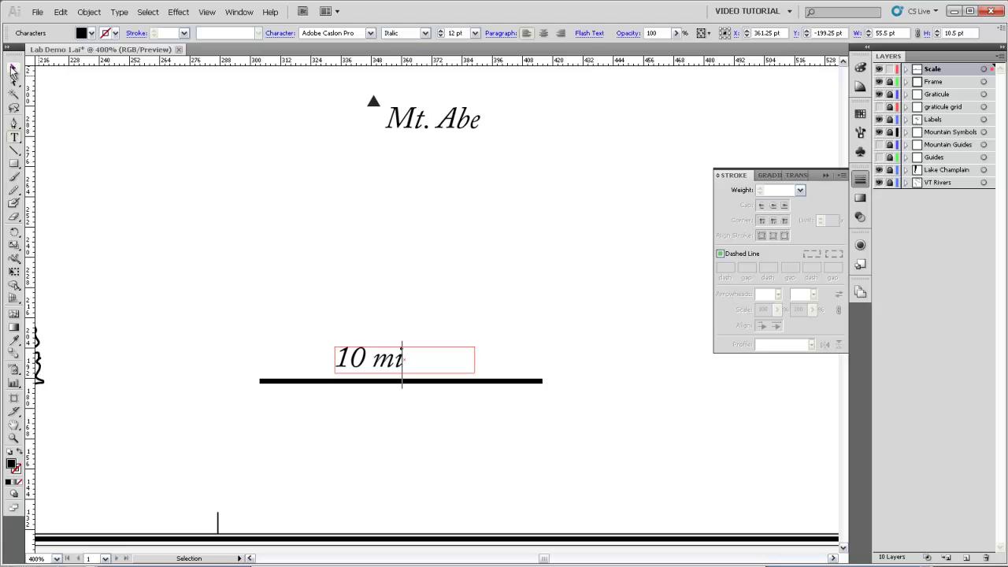
Step: Center the "10 mi" label over the horizontal line
drag(381, 356, 409, 365)
click(328, 397)
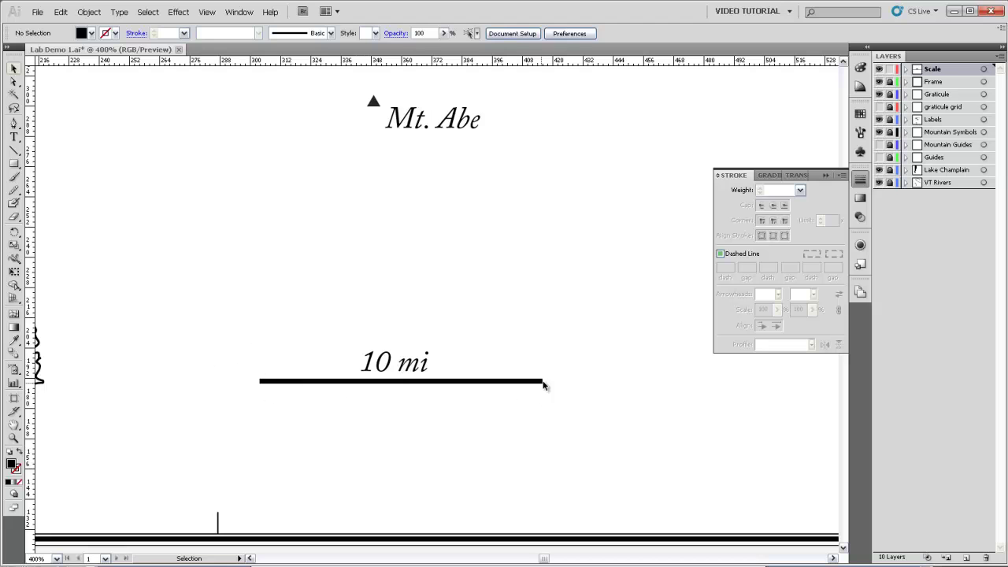
click(414, 366)
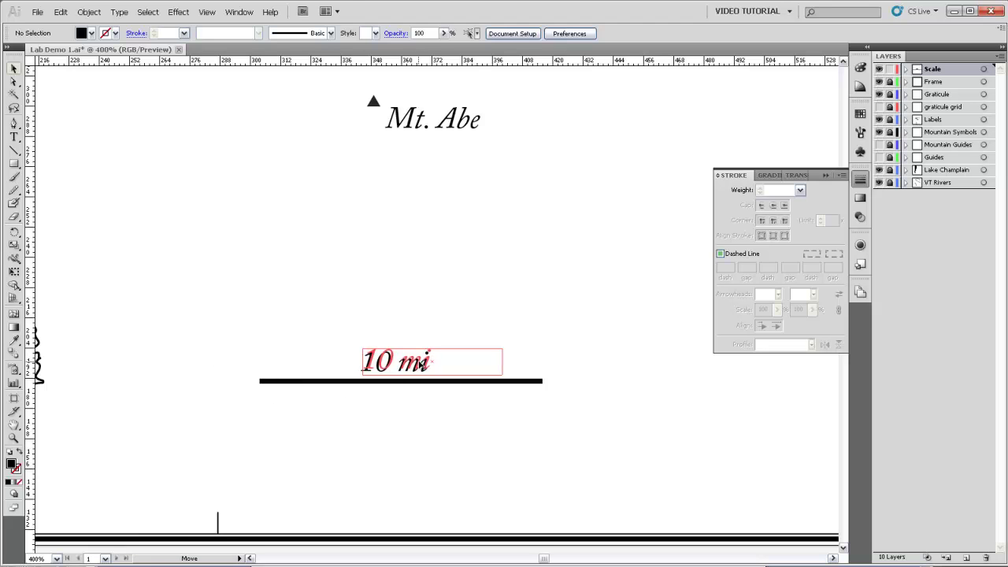
click(431, 333)
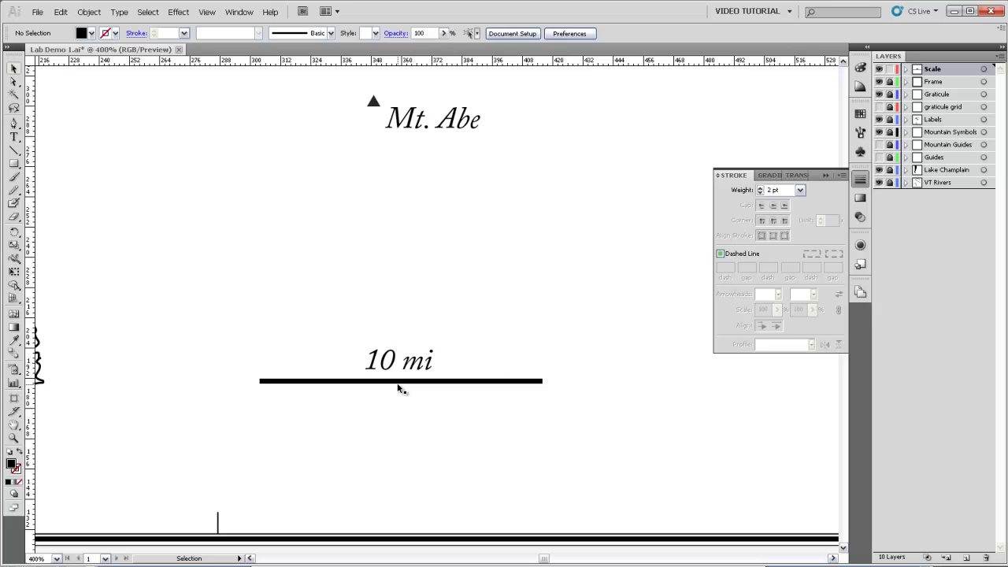
Step: Delete the "10 mi" label above the line
click(415, 363)
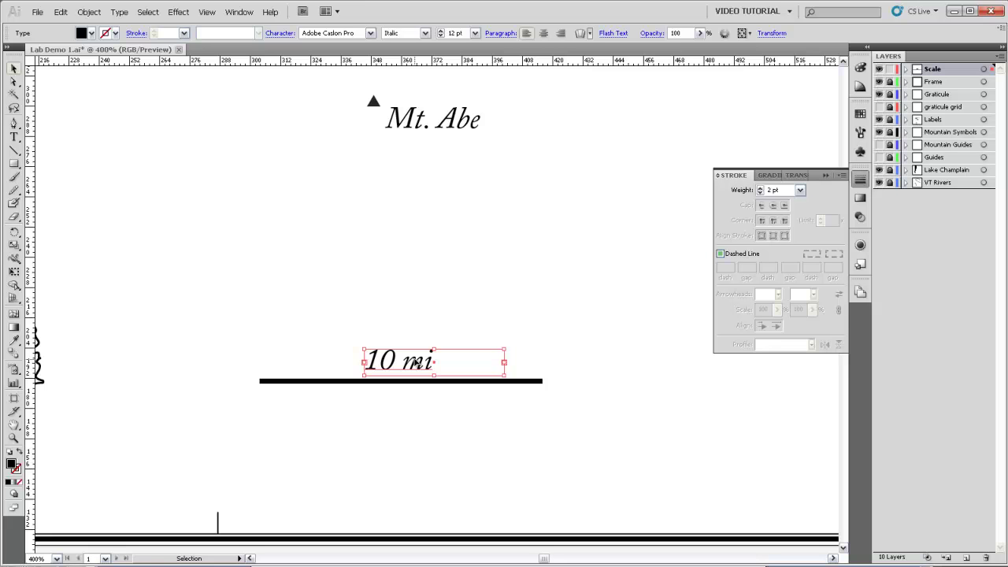
key(Delete)
key(ctrl+minus)
key(ctrl+minus)
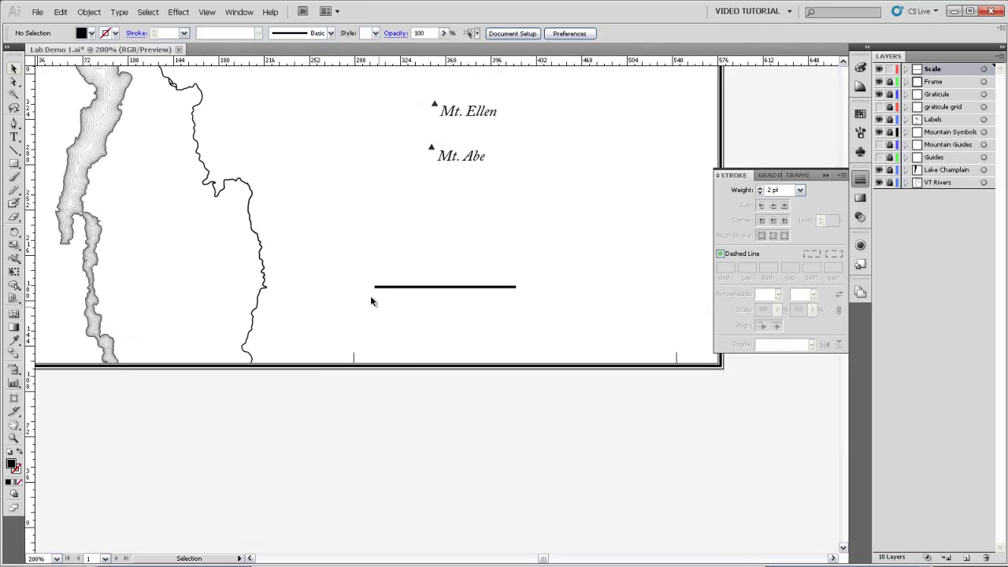
Step: Review Lake Champlain and the surrounding map to compare its features with the scale line
drag(284, 211, 318, 415)
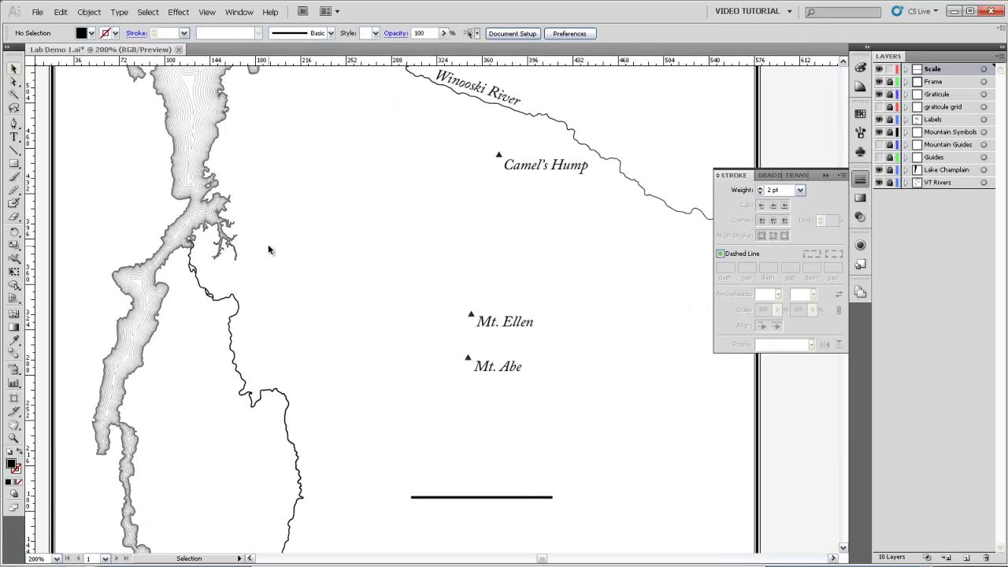
key(z)
click(434, 491)
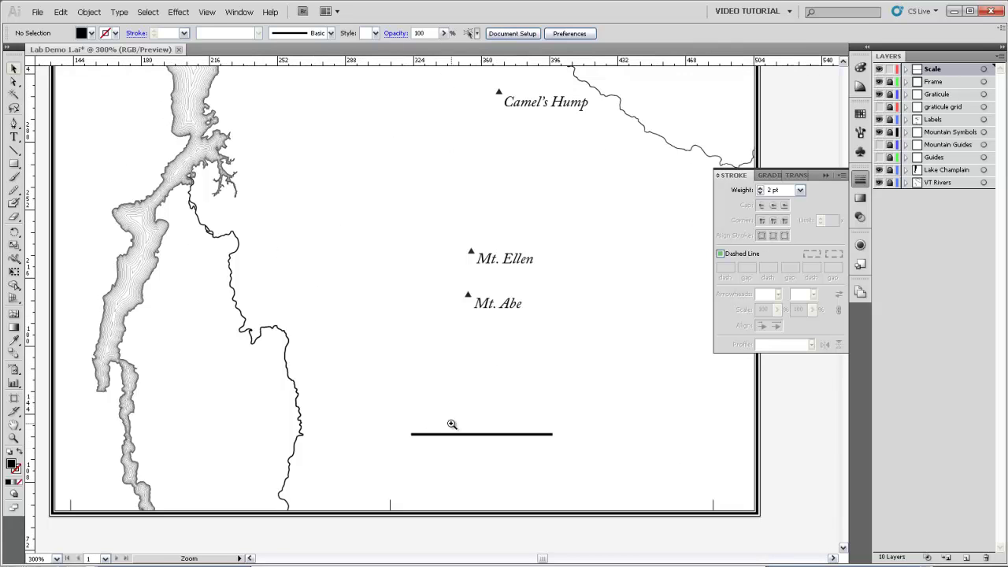
key(space)
drag(335, 248, 357, 460)
drag(218, 170, 386, 427)
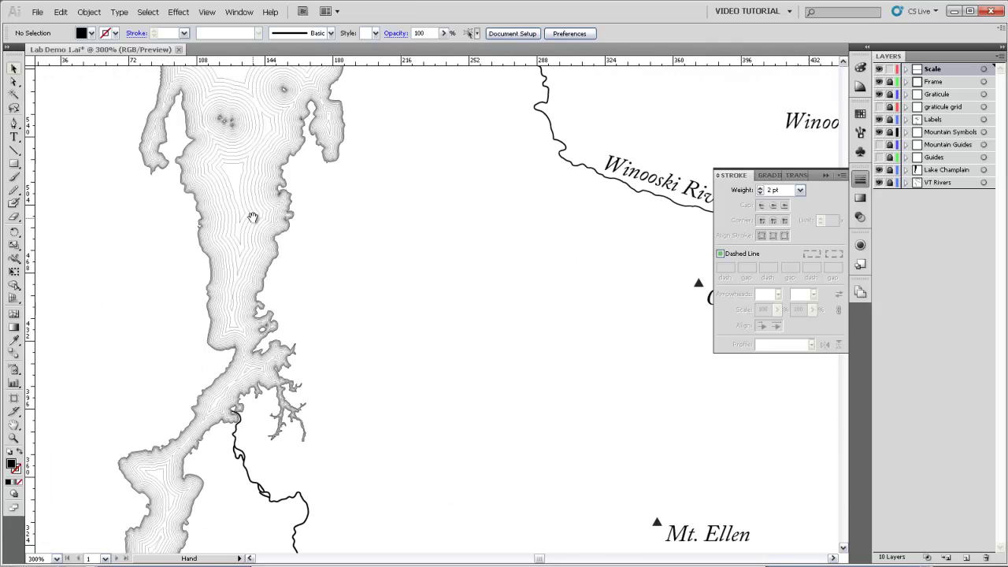
scroll(428, 189, down, 5)
scroll(370, 186, right, 3)
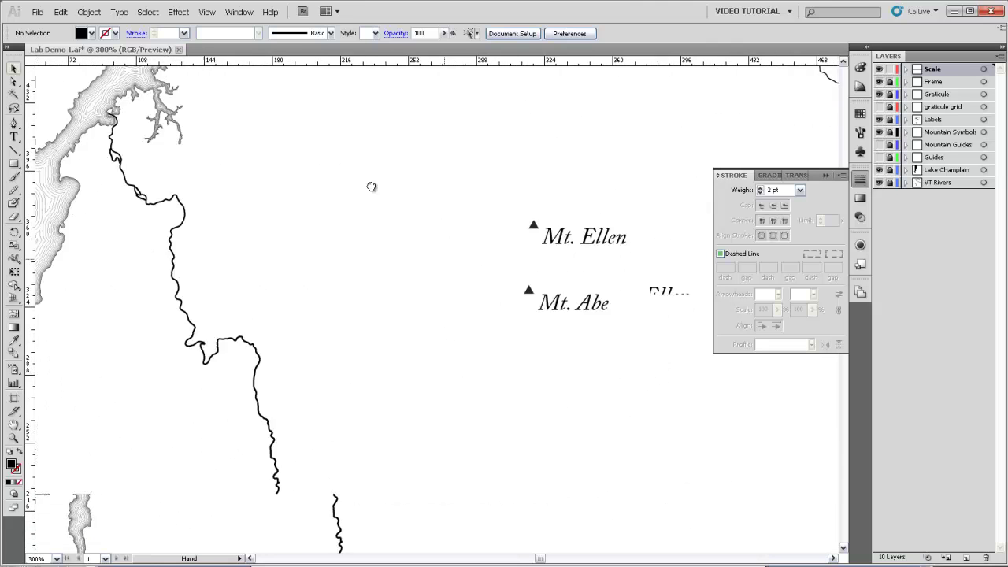
scroll(371, 187, down, 3)
scroll(371, 187, right, 3)
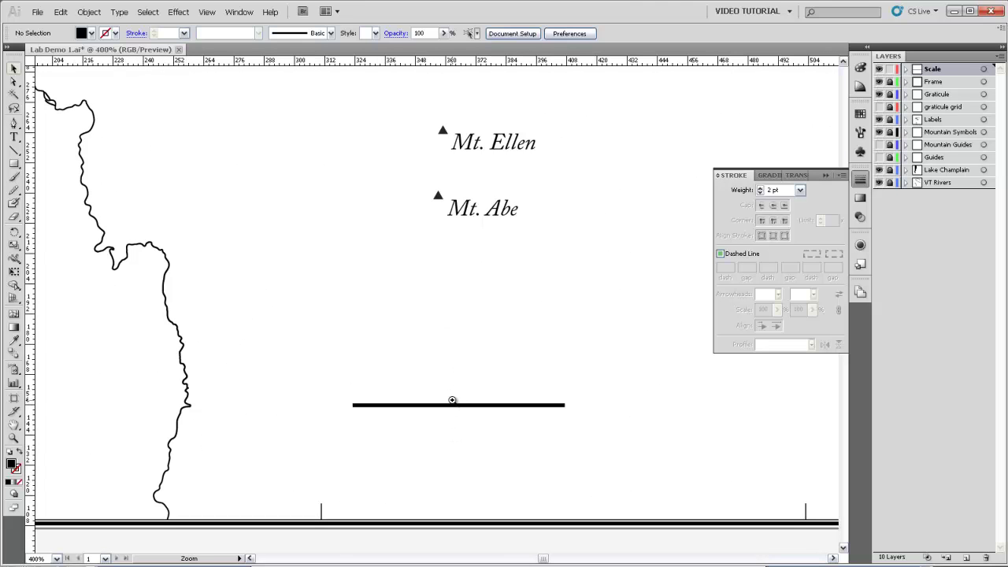
Step: Scale the thick horizontal line uniformly to 20% to make one scale bar segment
ctrl+click(451, 401)
click(445, 318)
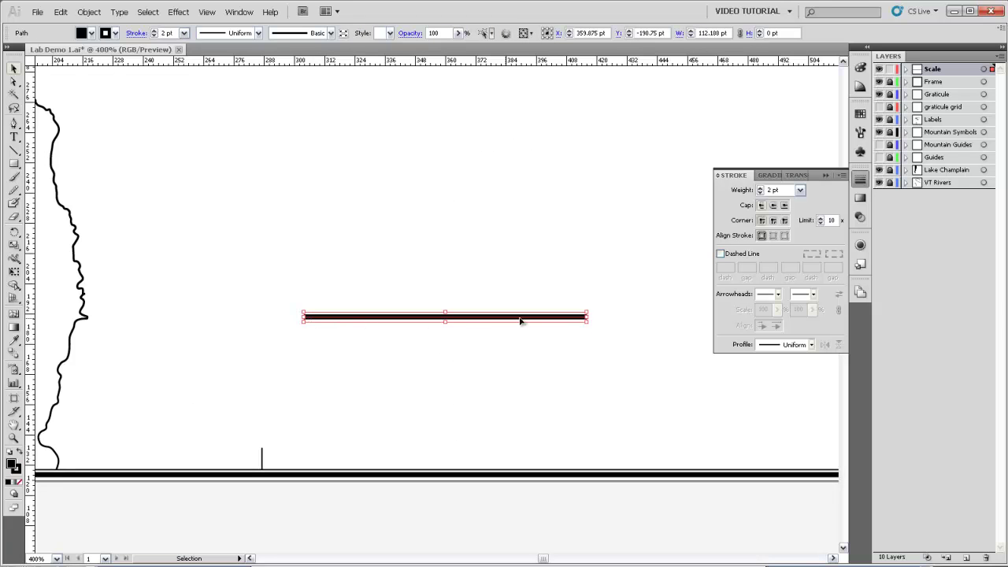
ctrl+click(441, 320)
drag(430, 332, 397, 392)
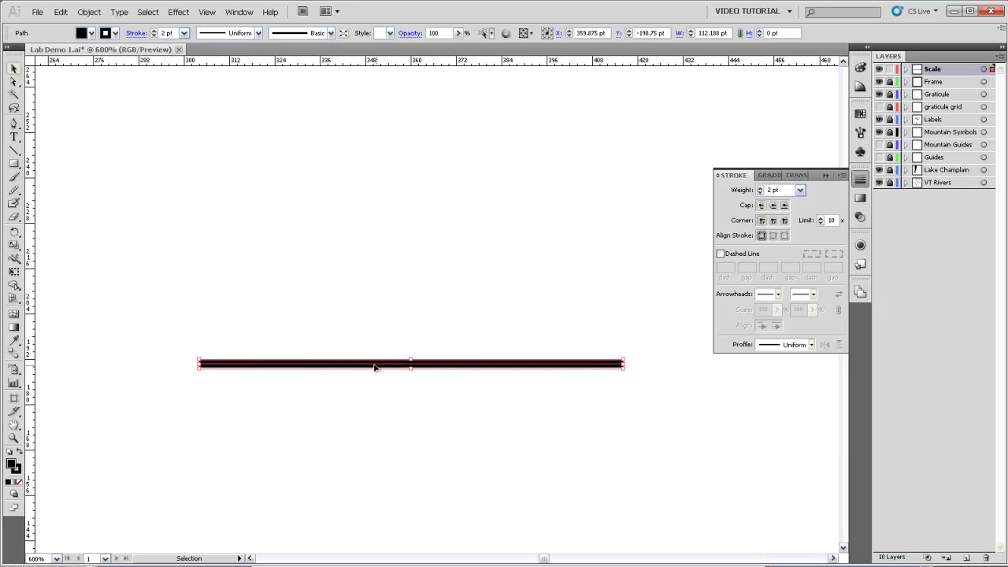
double_click(14, 246)
drag(448, 206, 471, 159)
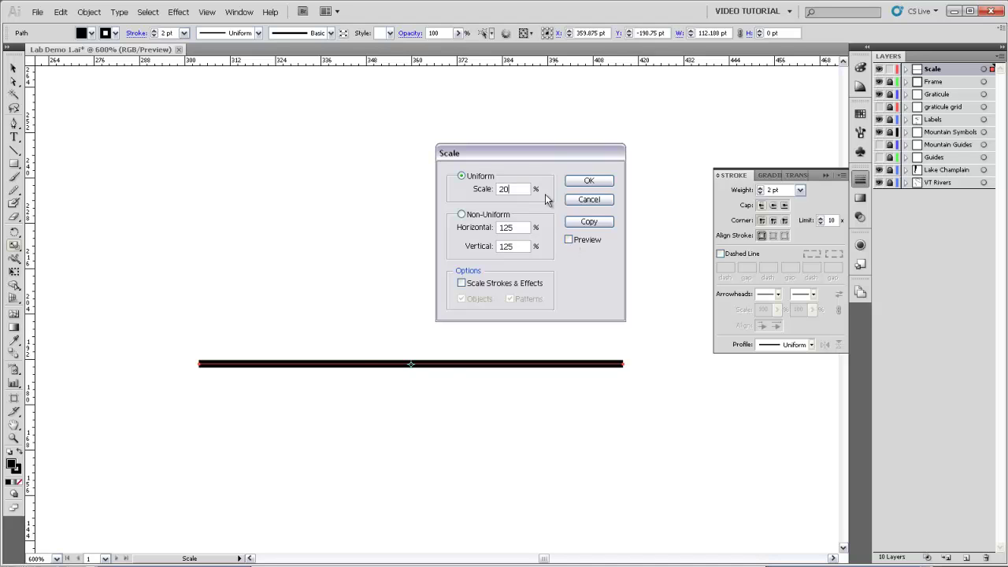
click(602, 184)
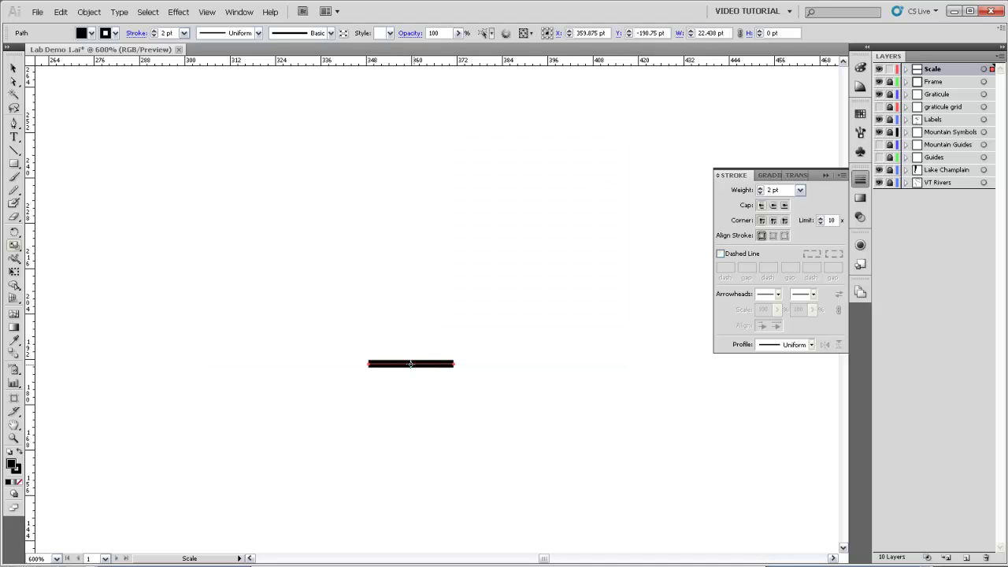
Step: Set the stroke weight of the shortened line to 6 pt
click(761, 187)
click(760, 188)
click(761, 188)
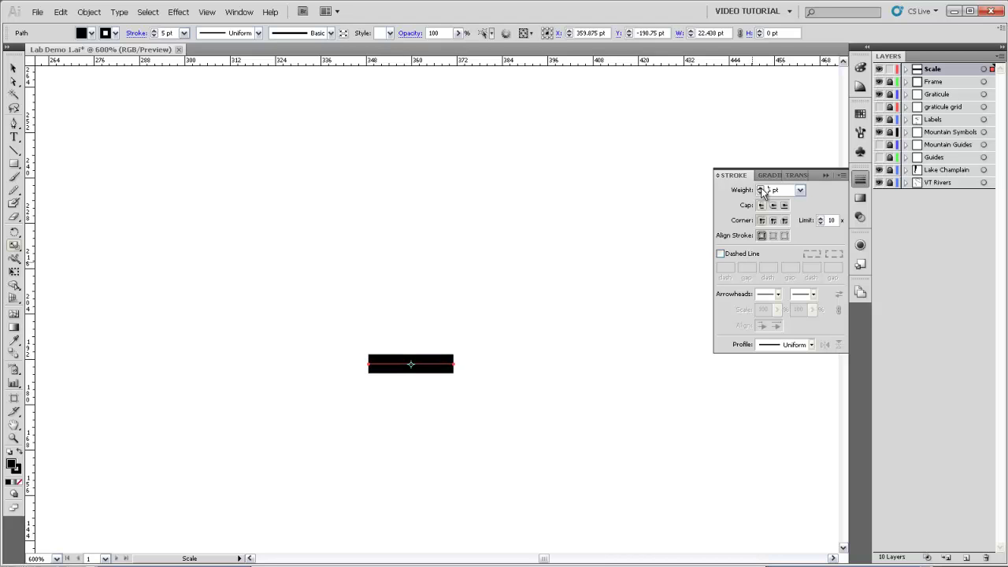
click(760, 188)
click(760, 188)
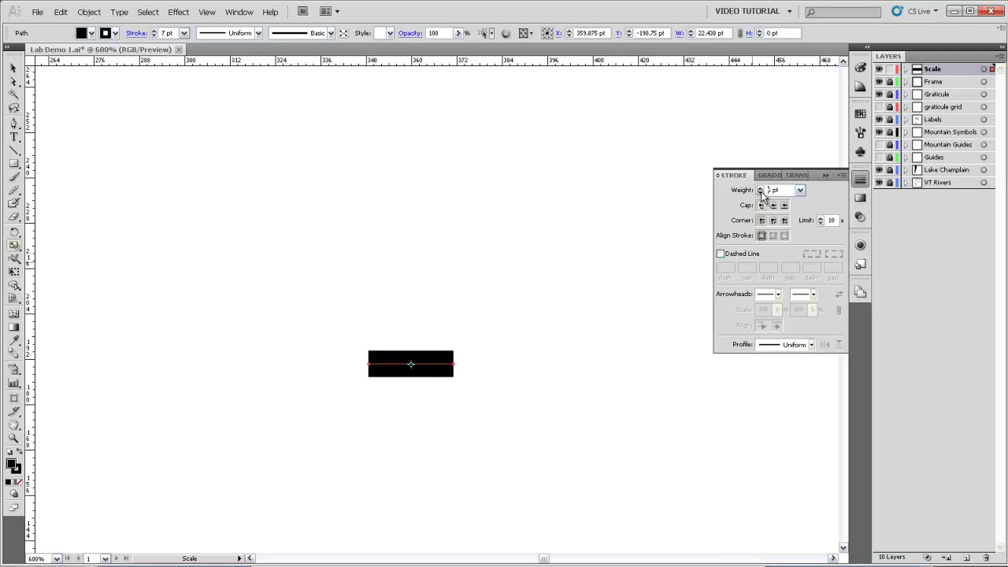
click(761, 193)
key(v)
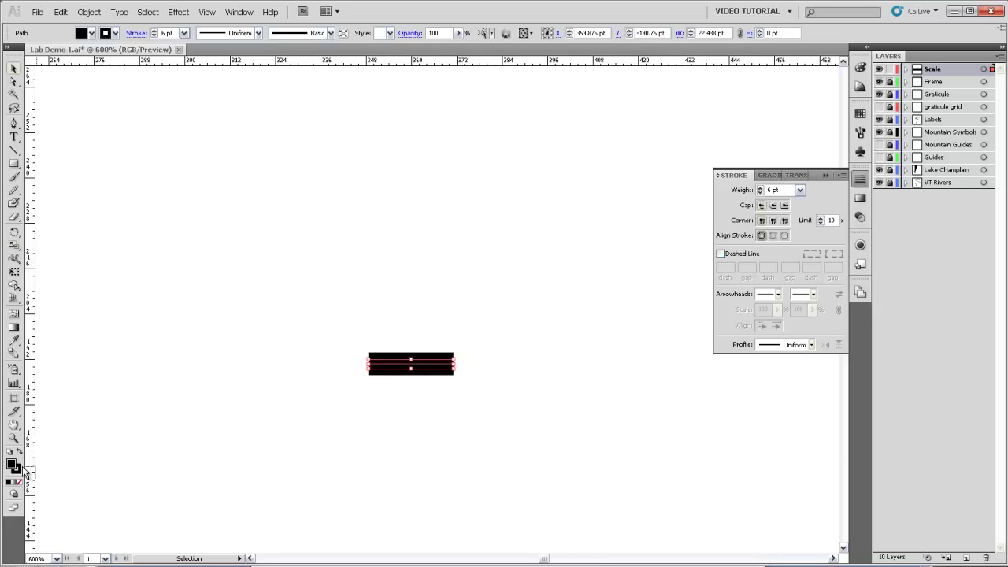
Step: Remove the short line's fill color and expand the line into a shape with both Fill and Stroke enabled
click(13, 464)
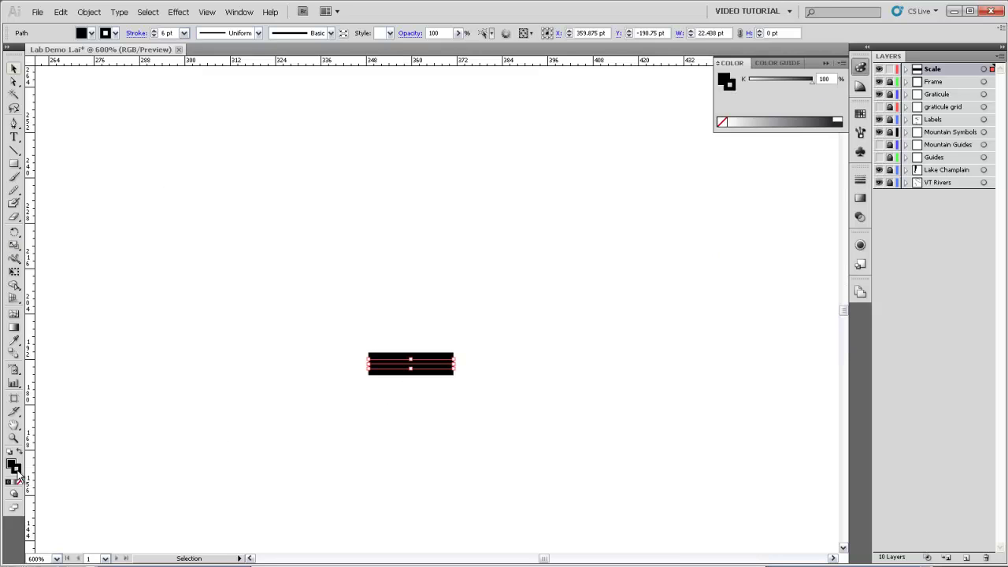
click(19, 482)
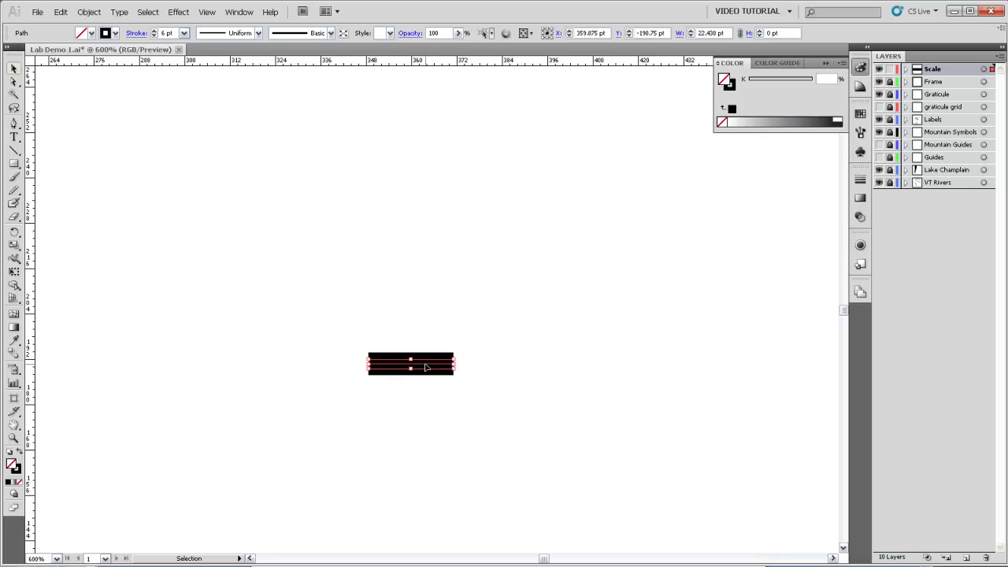
click(89, 12)
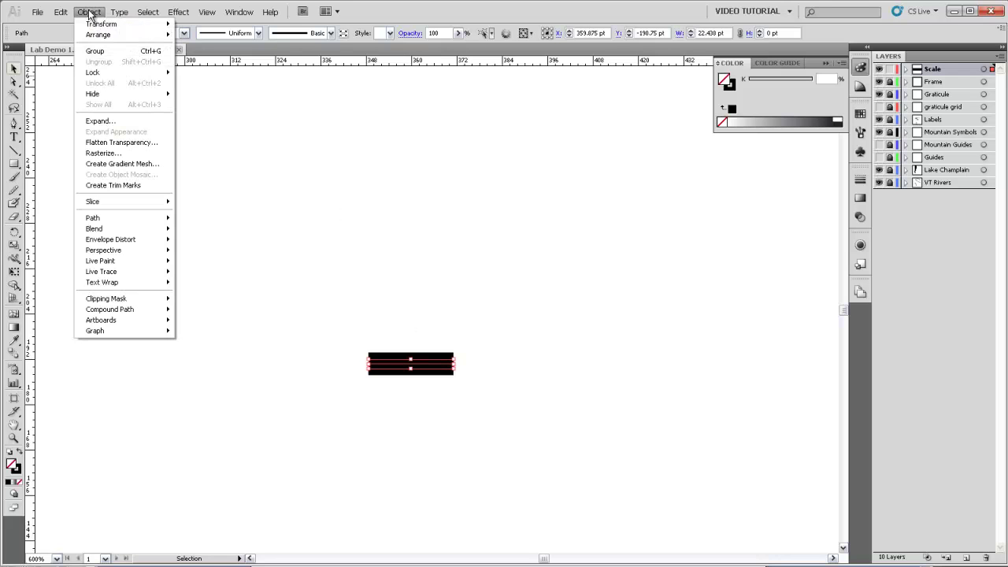
click(100, 122)
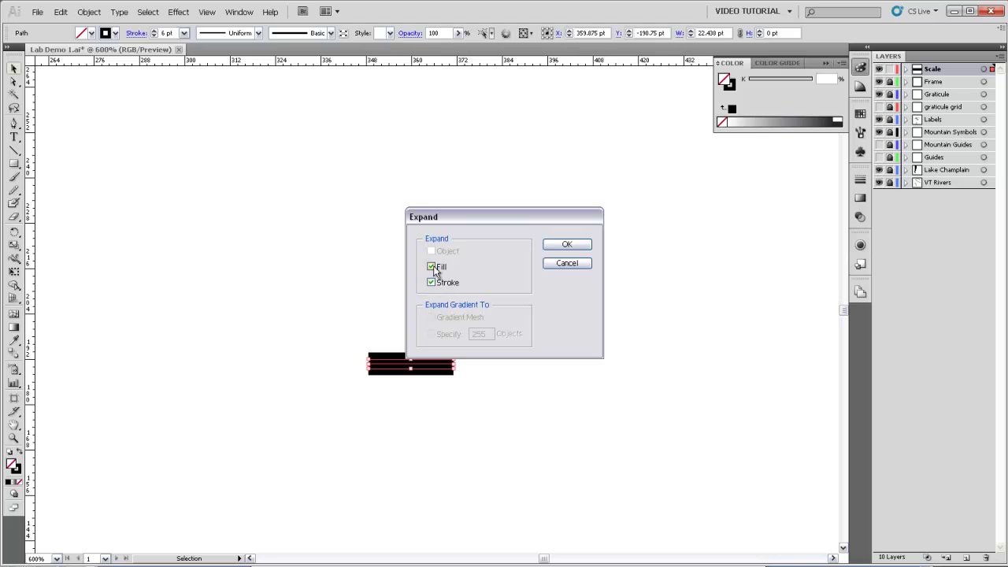
click(567, 245)
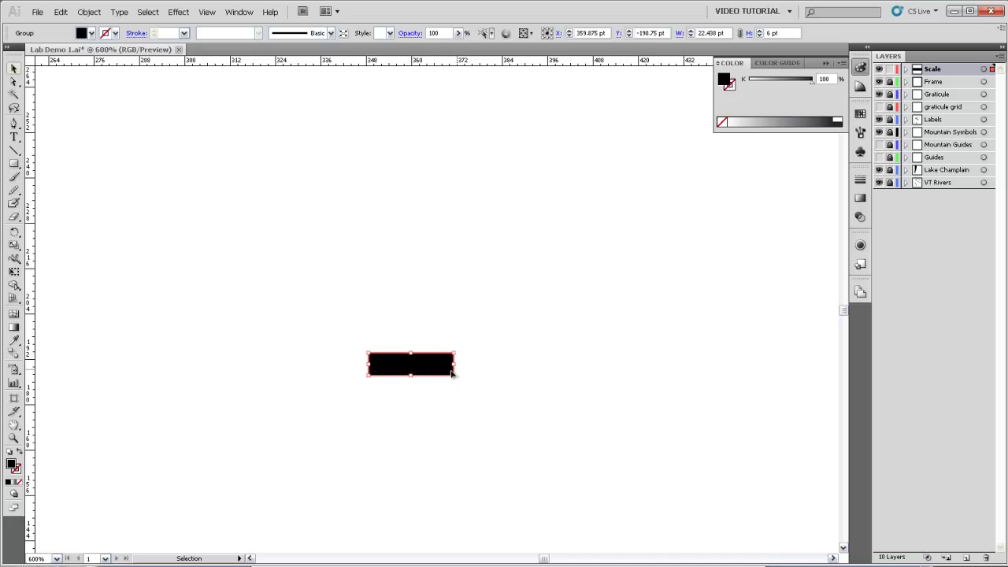
Step: Swap the expanded bar's fill and stroke colors so it is an unfilled rectangle with a black outline
click(19, 453)
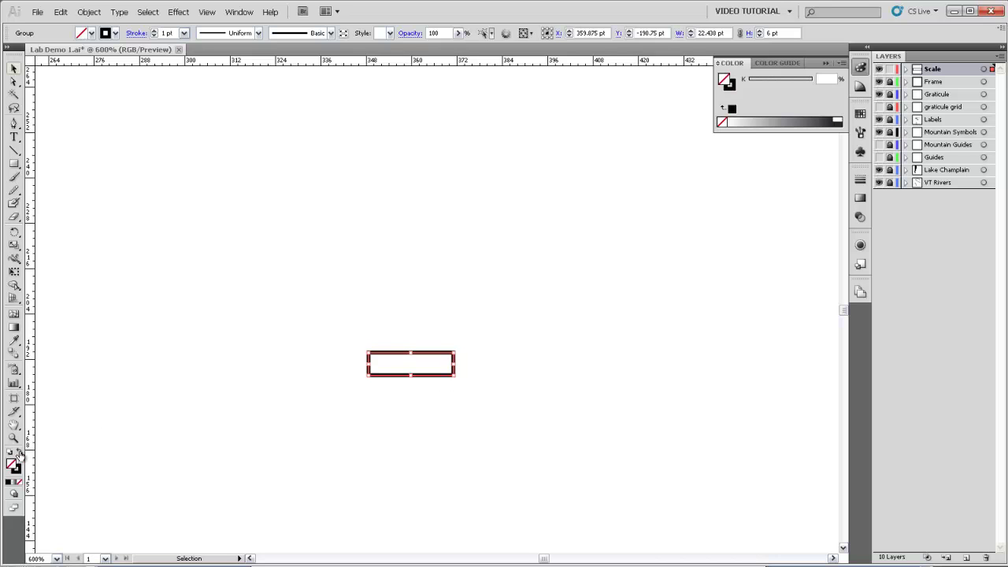
click(19, 453)
click(19, 453)
Step: Copy the outlined rectangle below Mt. Abe to the clipboard and deselect it
ctrl+alt+click(369, 336)
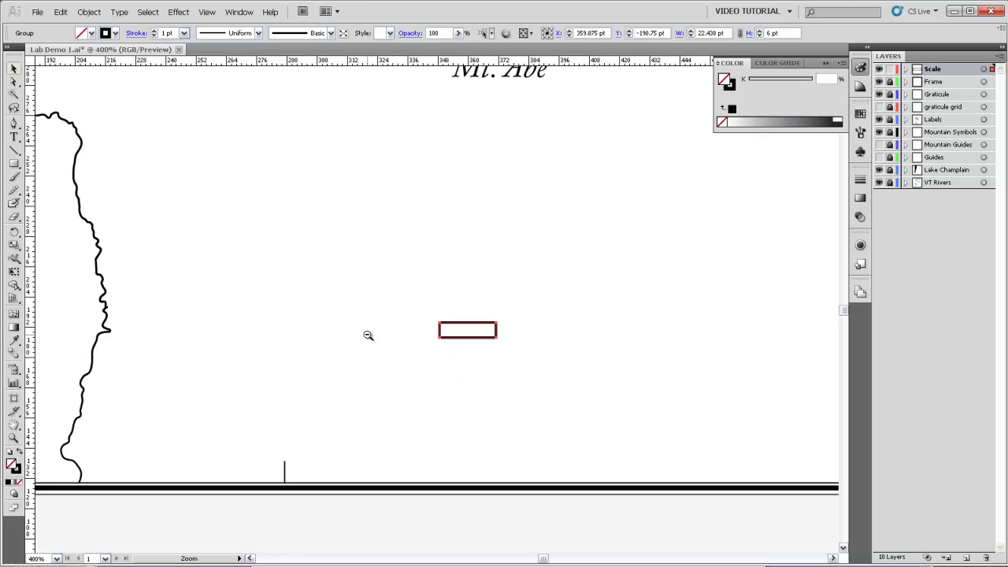
ctrl+alt+click(369, 336)
drag(564, 306, 379, 394)
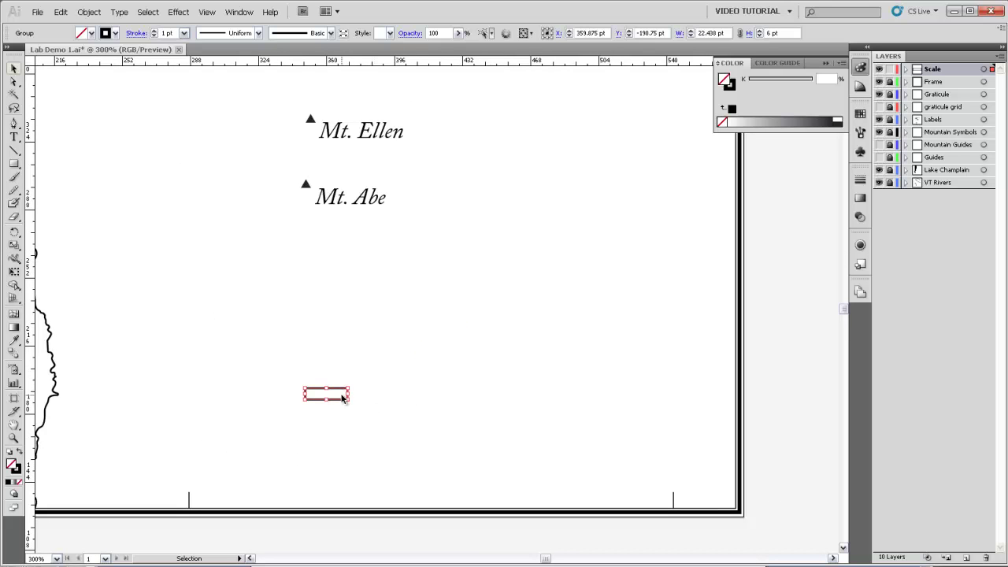
click(61, 12)
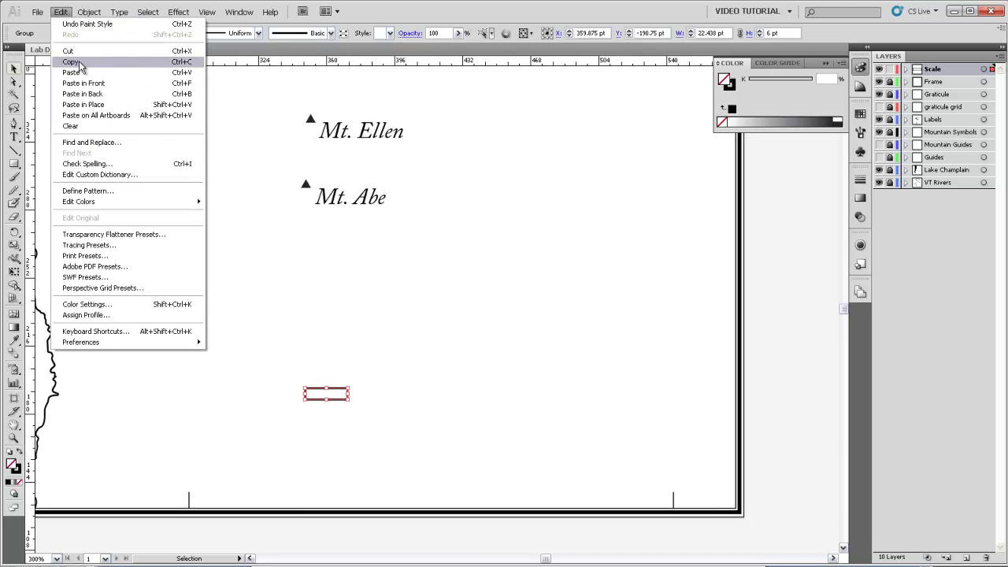
click(82, 65)
click(333, 377)
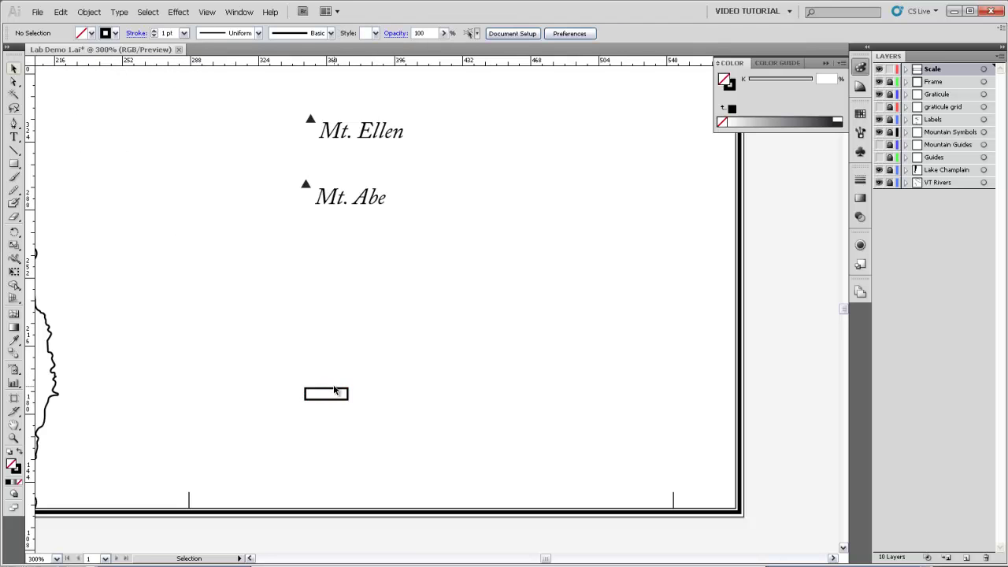
Step: Paste a copy of the outlined rectangle in front and move it to the right of the original
click(61, 12)
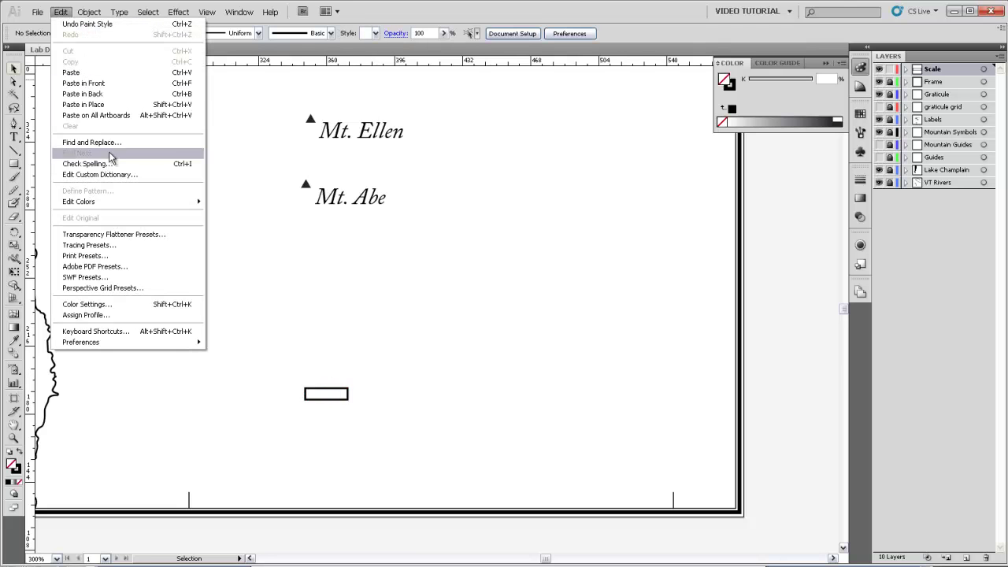
click(104, 85)
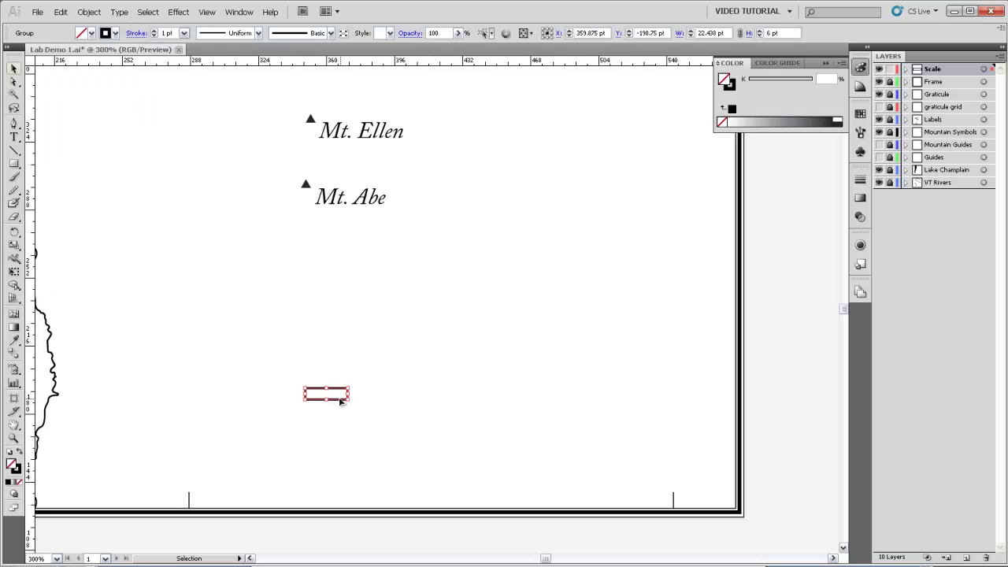
drag(340, 402, 403, 399)
Step: Turn on Smart Guides and snap the copied rectangle edge to edge against the right end of the original
click(207, 12)
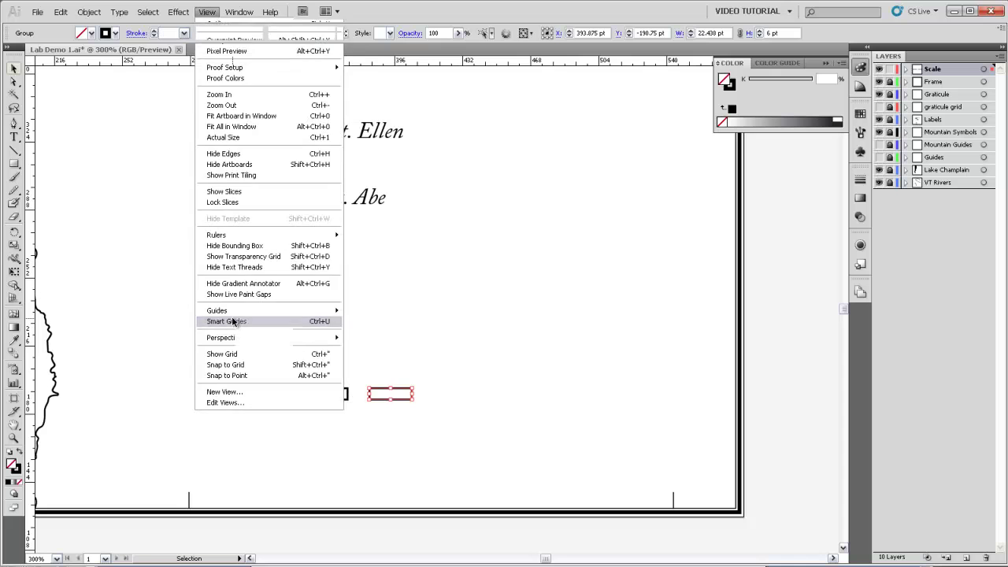
click(232, 322)
key(z)
click(372, 392)
click(417, 331)
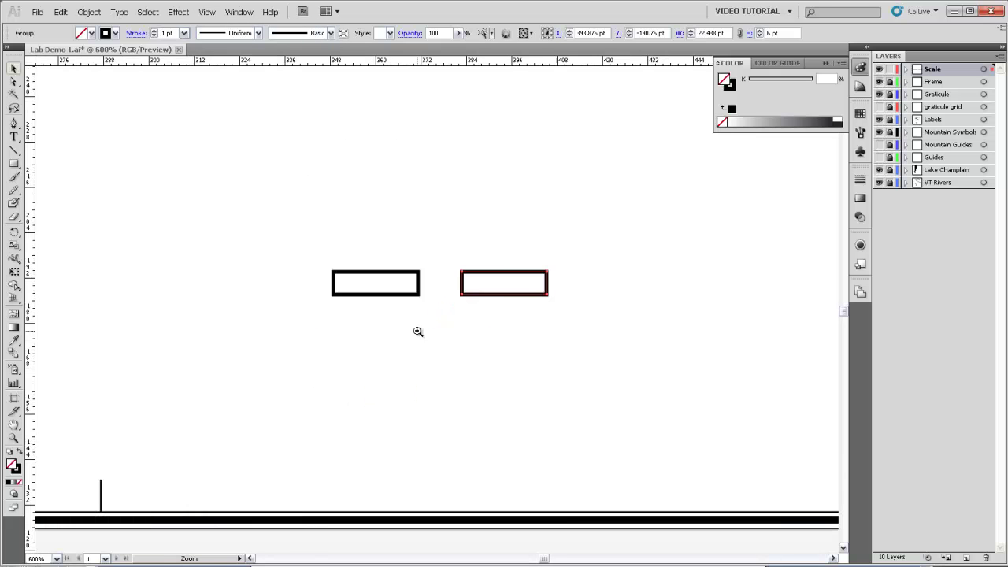
key(v)
drag(479, 295, 433, 294)
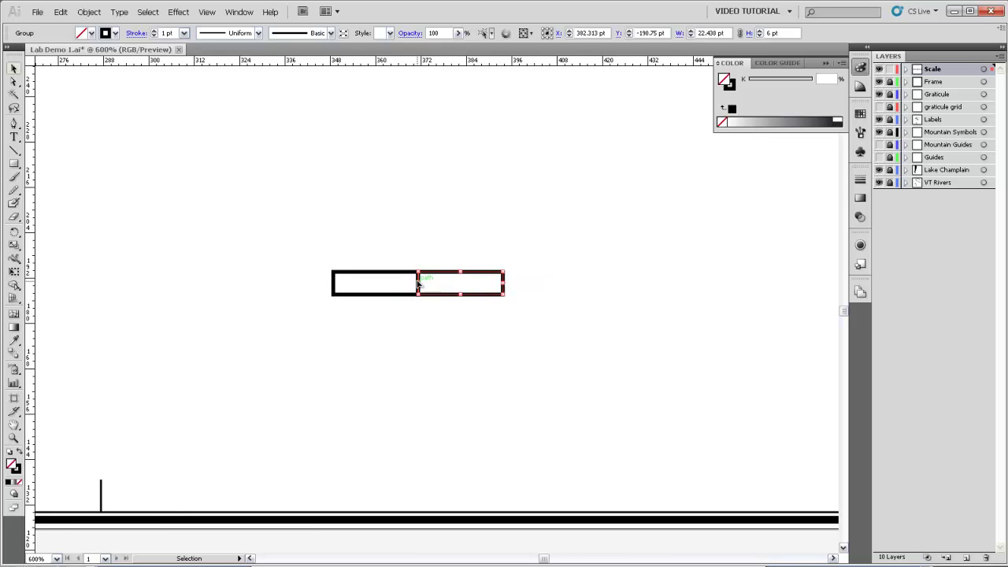
Step: Paste another copy of the rectangle in front and snap it to the right end of the second segment
key(space)
drag(423, 243, 370, 346)
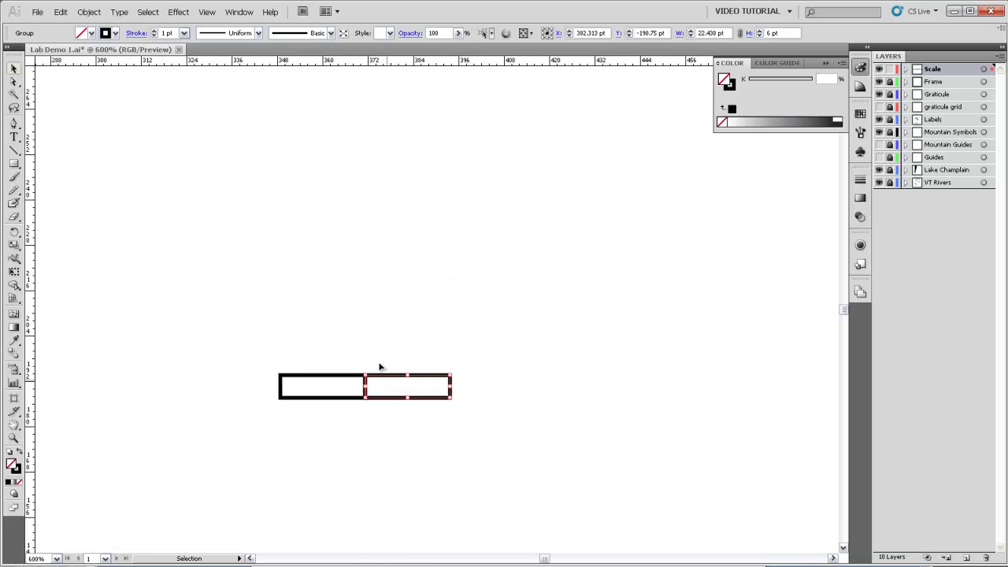
click(60, 12)
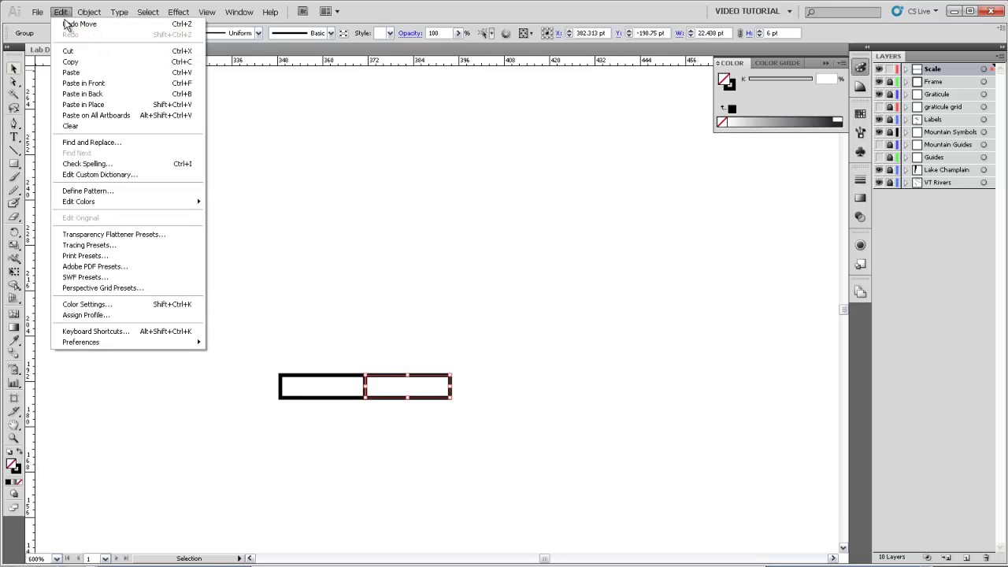
click(83, 83)
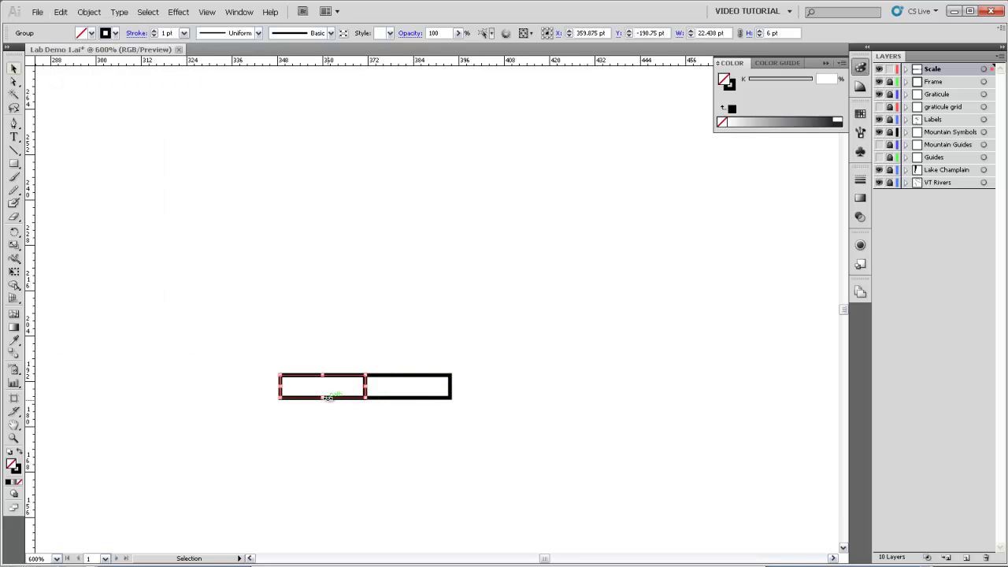
drag(334, 402, 506, 400)
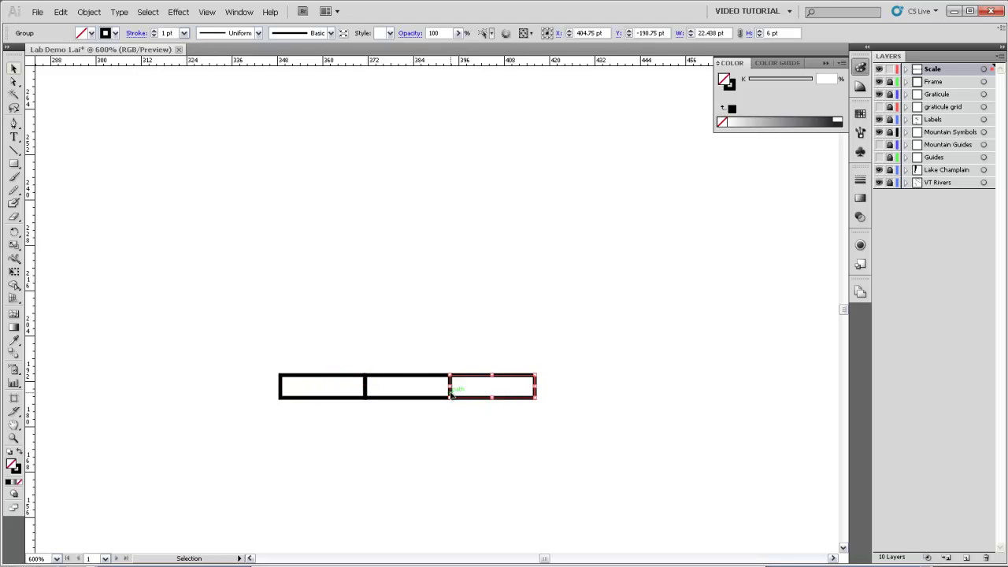
Step: Paste two more copies of the rectangle and snap them end to end as the fourth and fifth segments of the bar
key(ctrl+f)
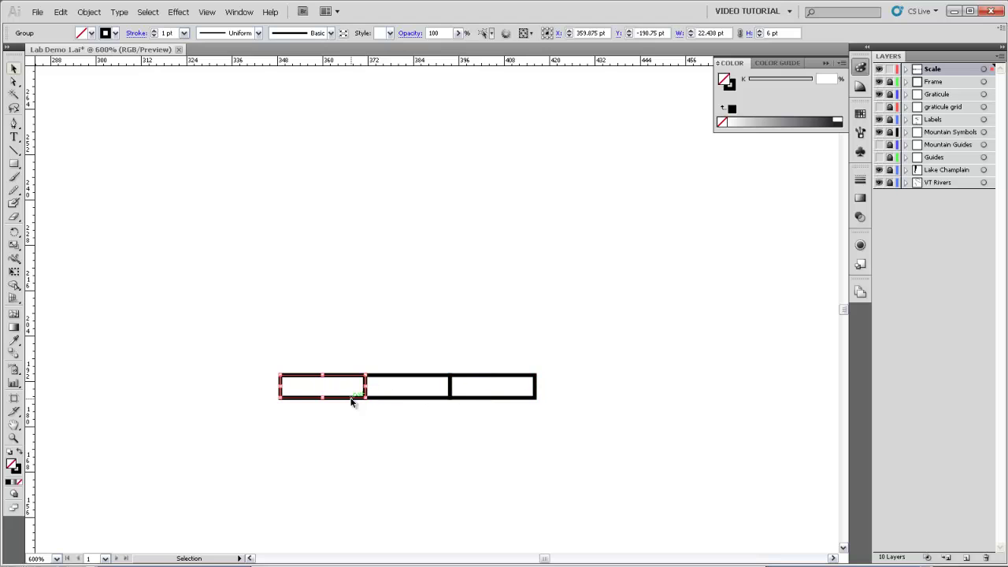
drag(352, 397, 609, 398)
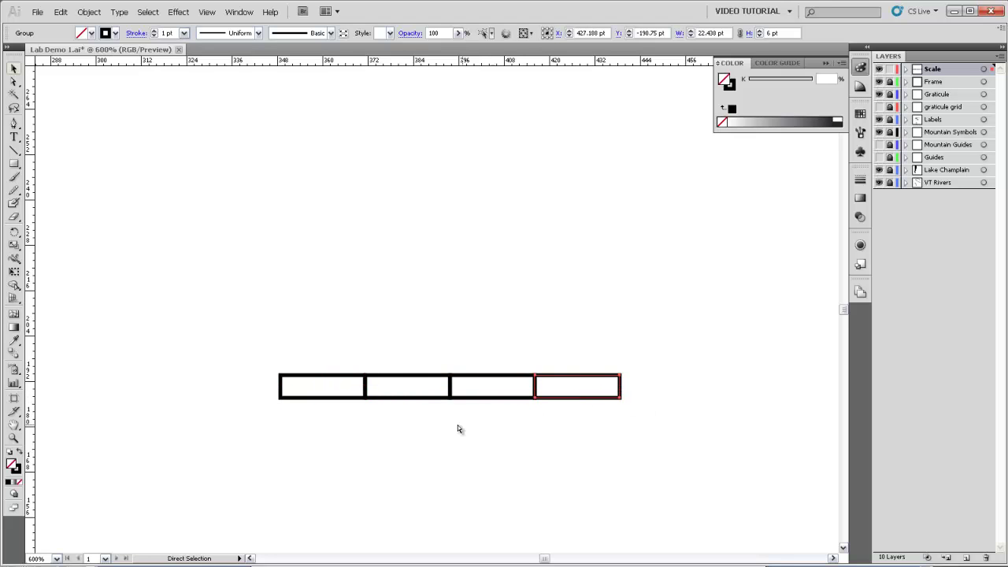
key(ctrl+f)
key(v)
drag(351, 397, 688, 405)
click(596, 331)
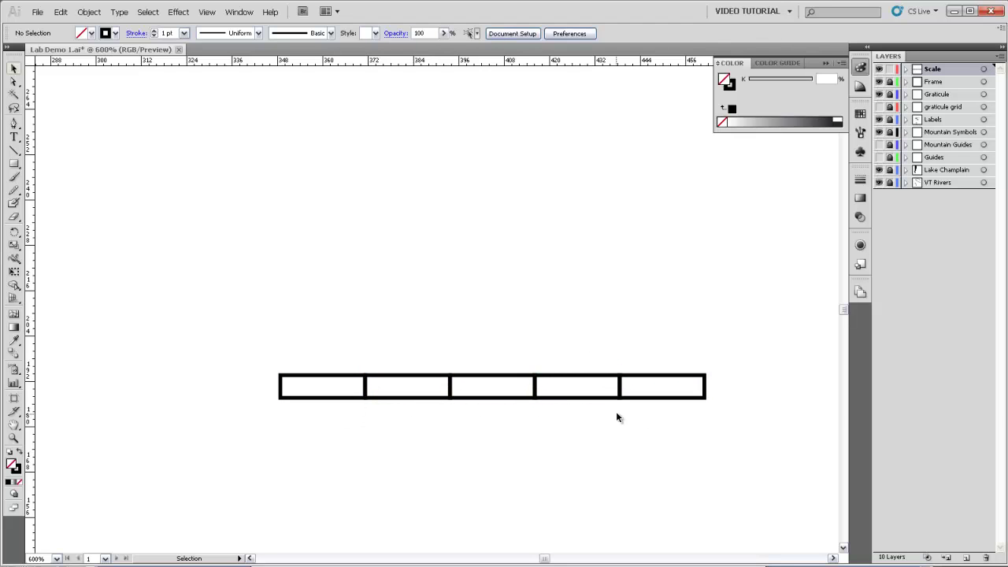
click(406, 398)
click(322, 397)
shift+click(479, 398)
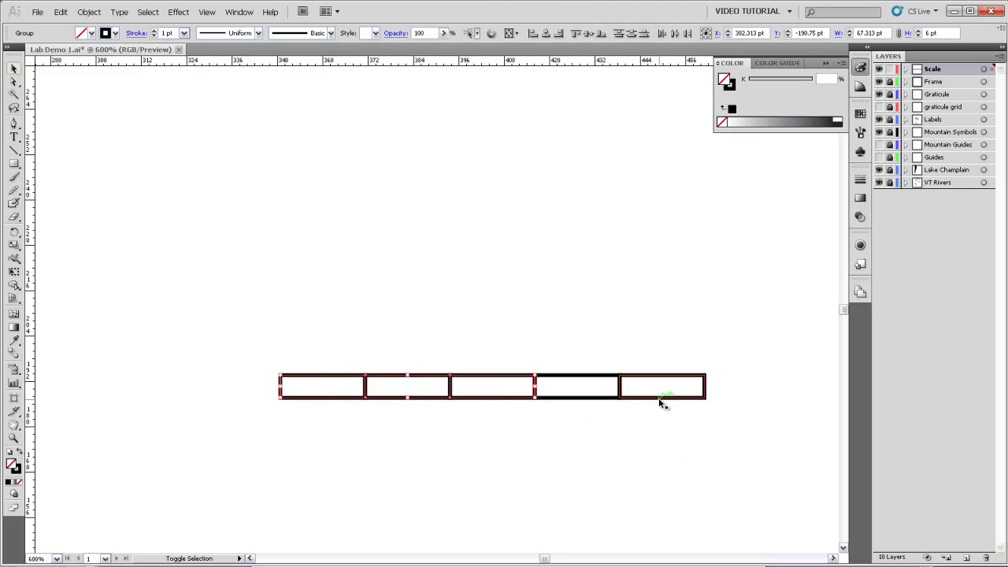
shift+click(660, 398)
click(345, 410)
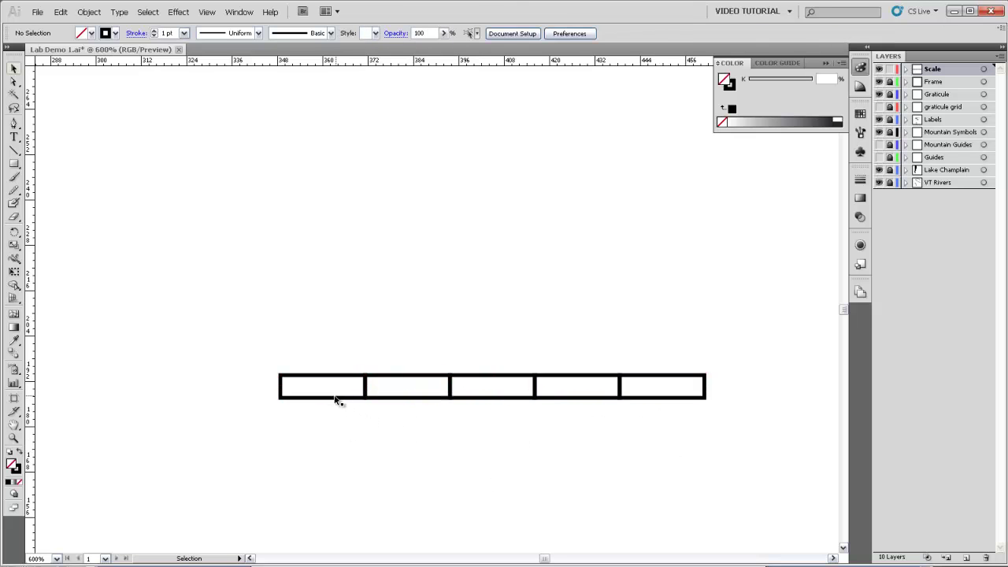
click(337, 398)
key(a)
click(490, 398)
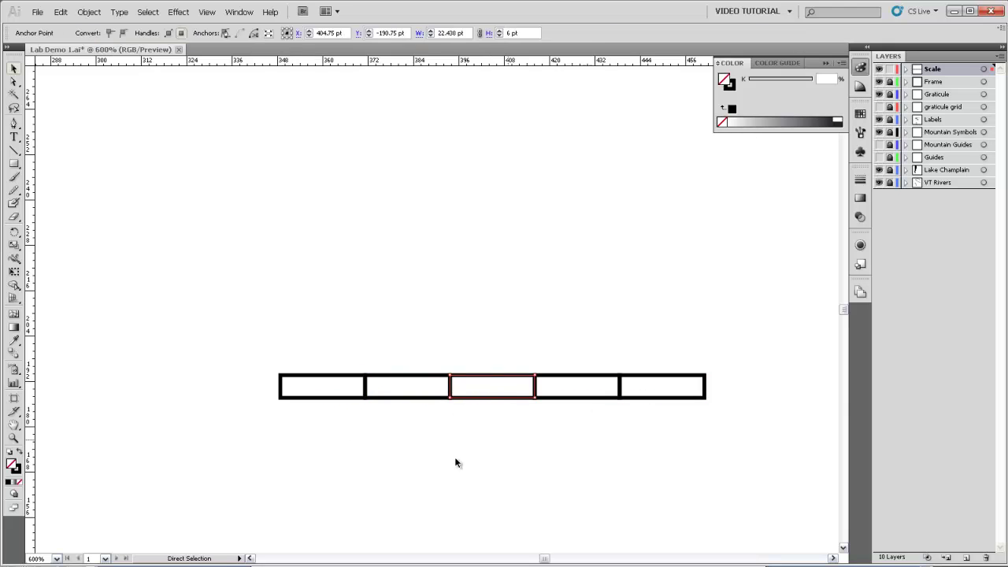
click(455, 458)
Step: Fill the first, third and fifth segments of the scale bar with black
click(338, 398)
shift+click(486, 399)
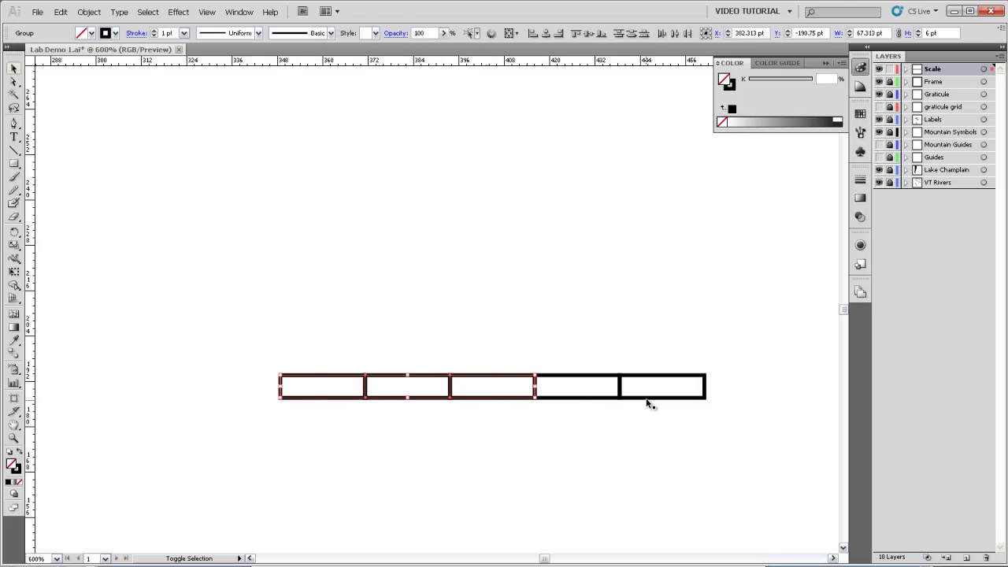
shift+click(647, 399)
shift+click(577, 397)
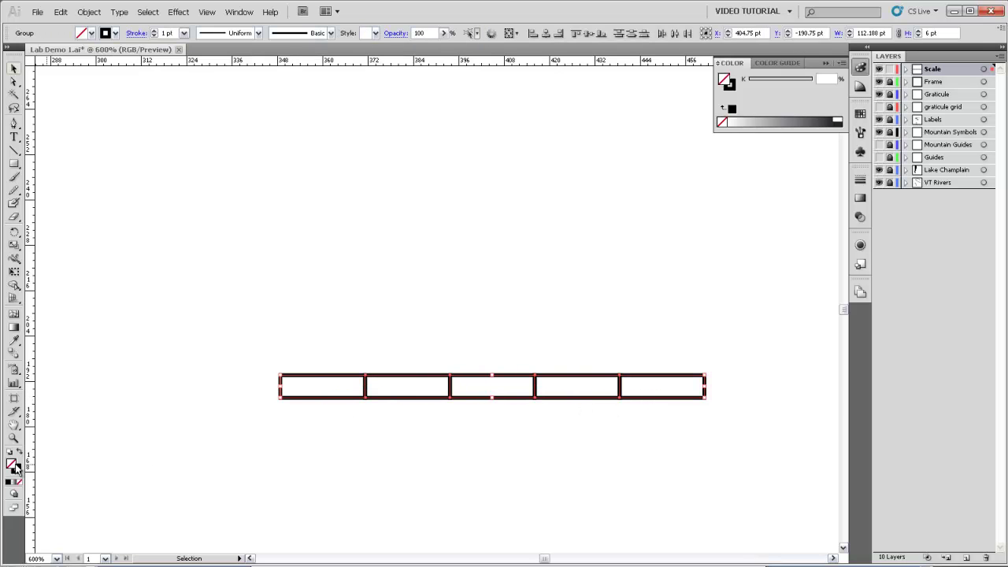
click(839, 121)
click(421, 305)
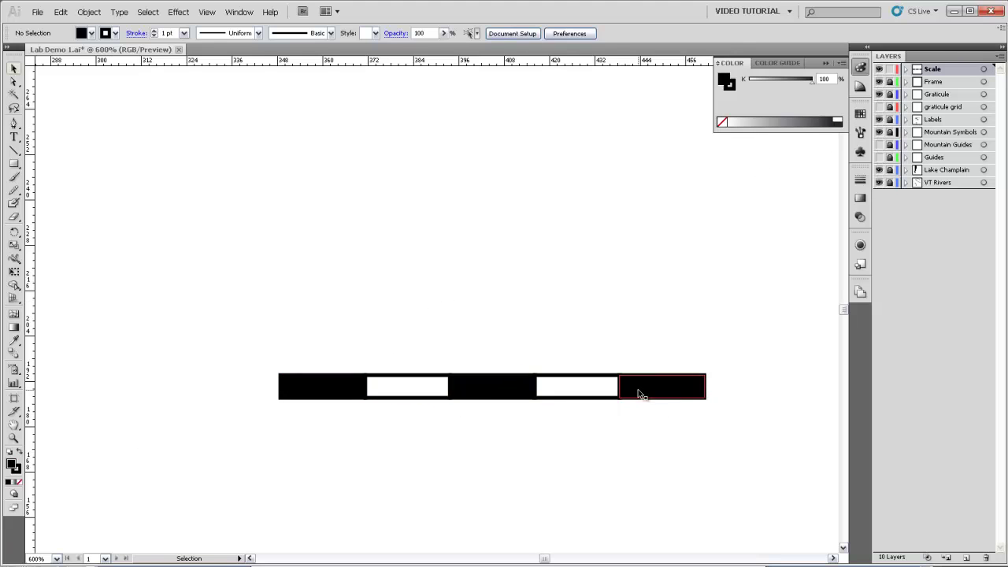
Step: Set the stroke weight of all five scale bar segments to 0.5 pt
key(ctrl+minus)
drag(256, 259, 665, 340)
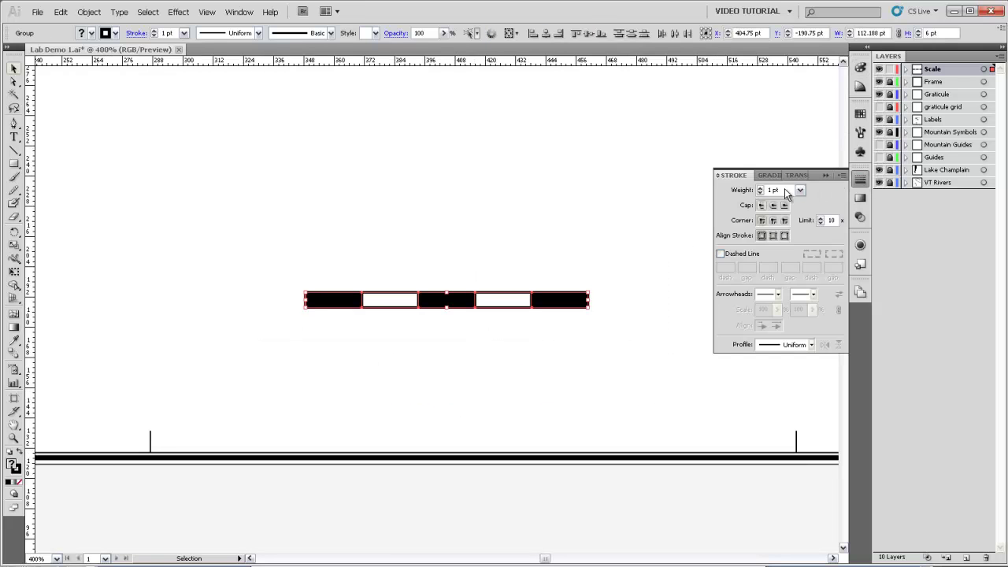
text(0.5)
key(Return)
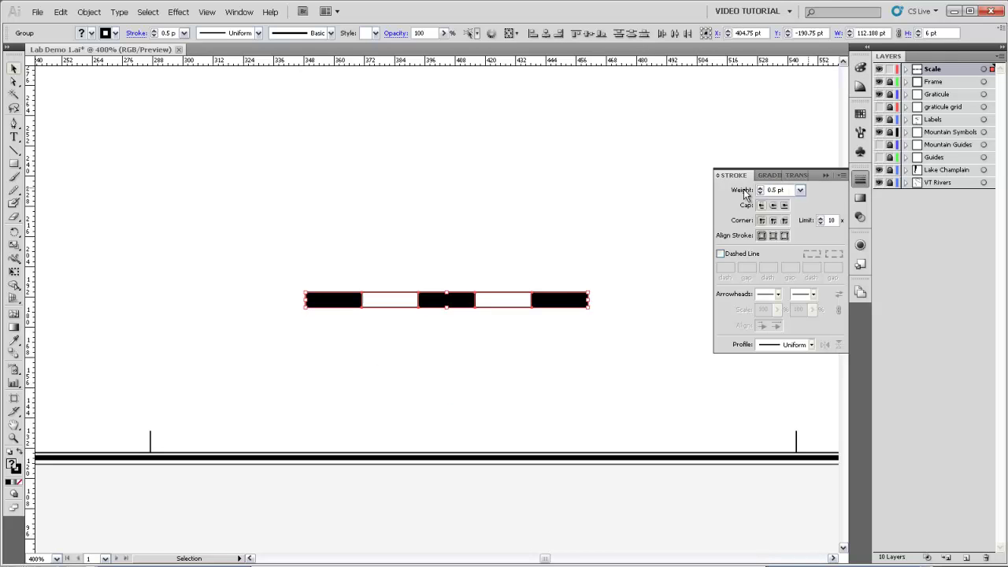
click(426, 213)
click(822, 174)
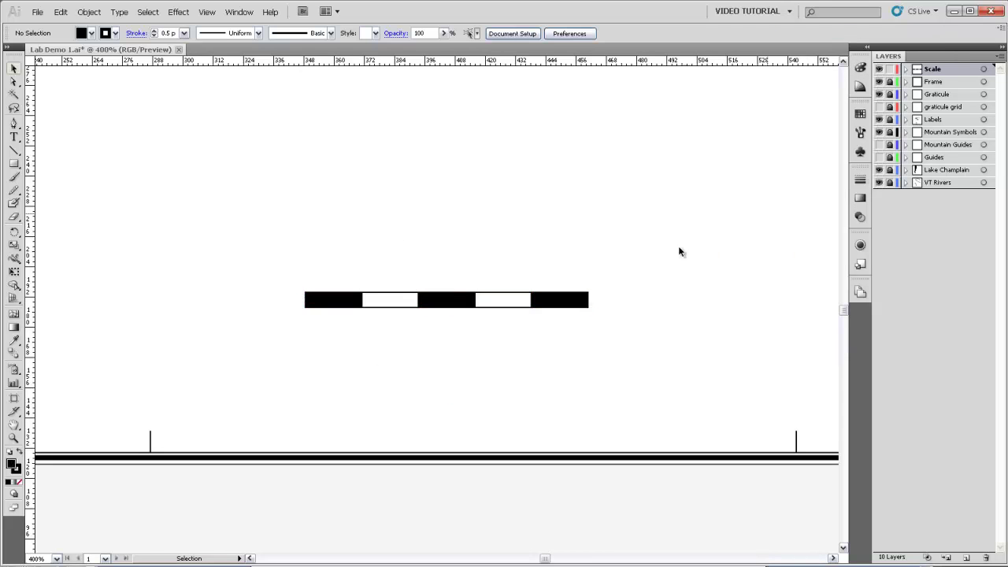
Step: Add a small text box reading "0" and position it just below the left end of the scale bar
key(space)
drag(412, 224, 396, 329)
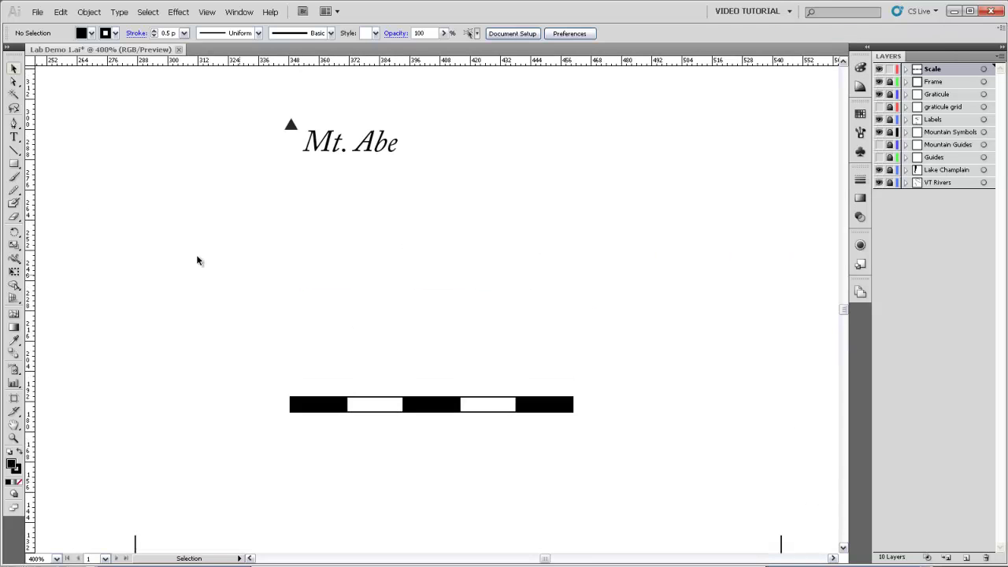
click(14, 137)
drag(276, 427, 318, 462)
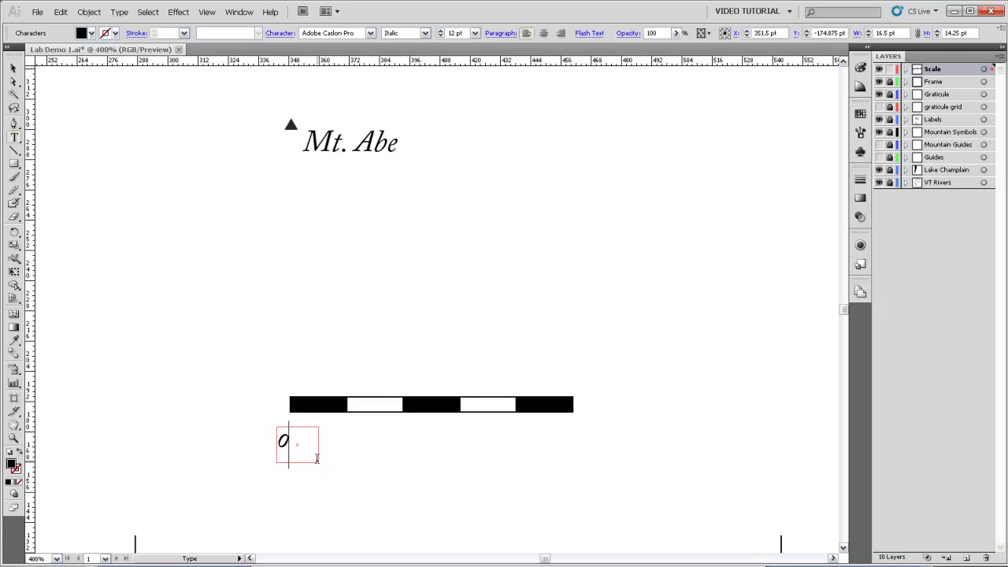
text(0)
click(13, 68)
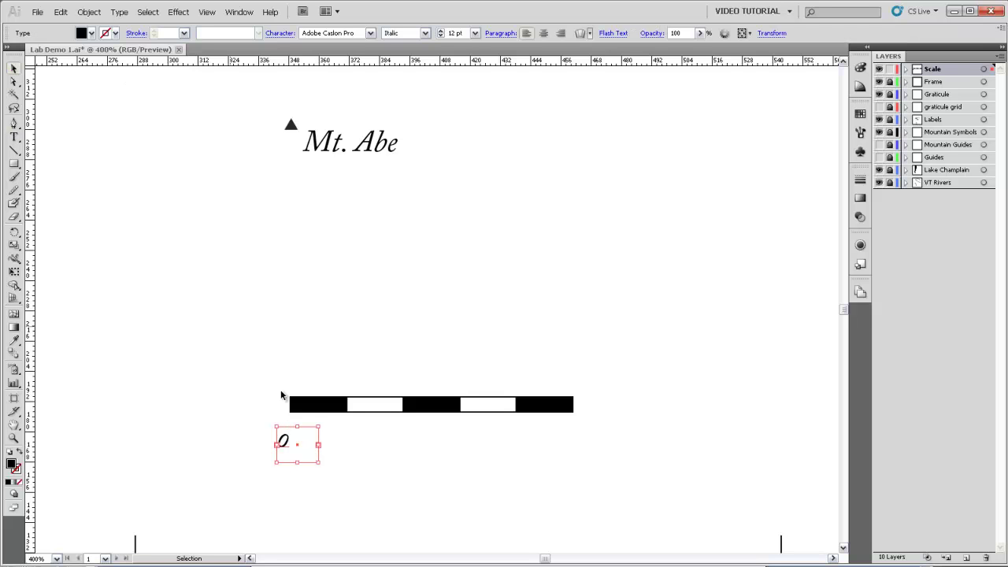
click(291, 441)
drag(291, 441, 296, 423)
click(312, 436)
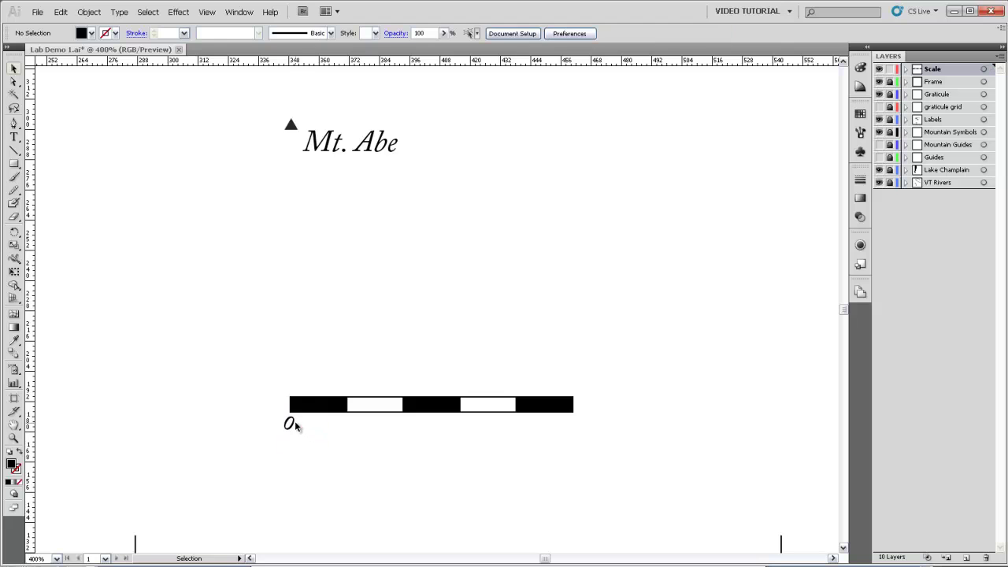
Step: Duplicate the "0" label below the boundary of the first and second segments and change its text to "2"
click(294, 425)
drag(293, 423, 344, 425)
double_click(336, 424)
double_click(337, 424)
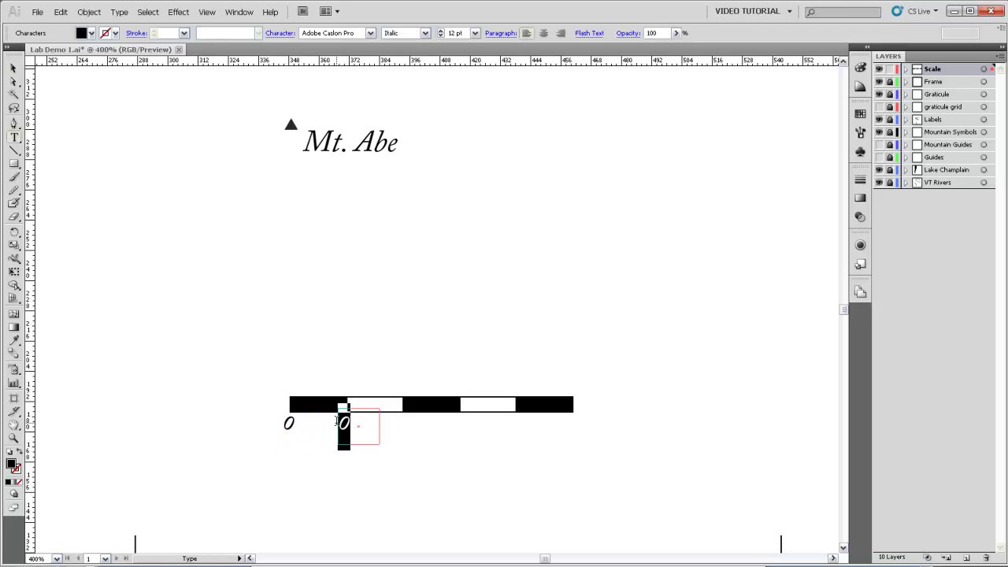
text(2)
key(Escape)
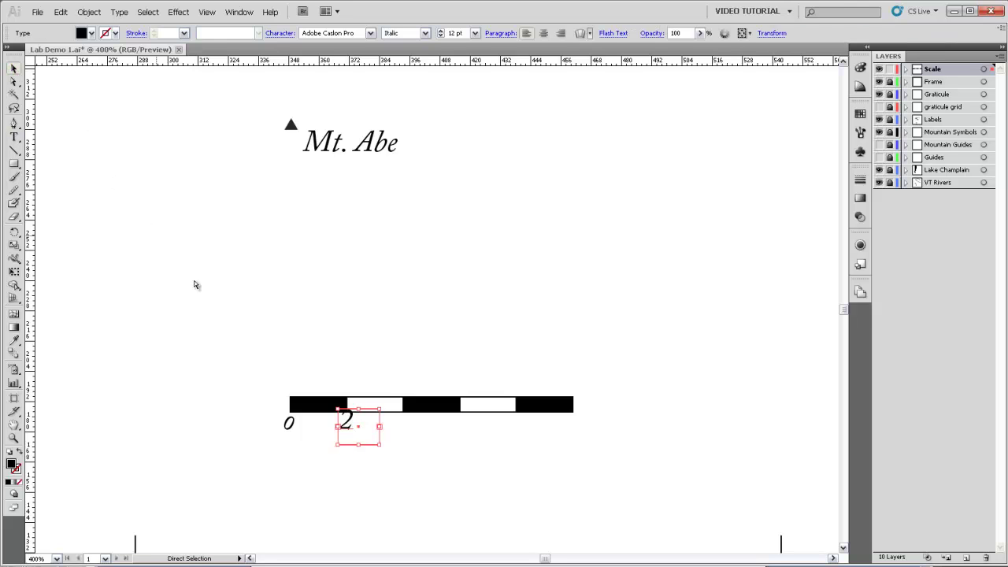
Step: Duplicate the "2" label below the boundary of the second and third segments and change its text to "4"
drag(348, 417, 401, 421)
double_click(406, 422)
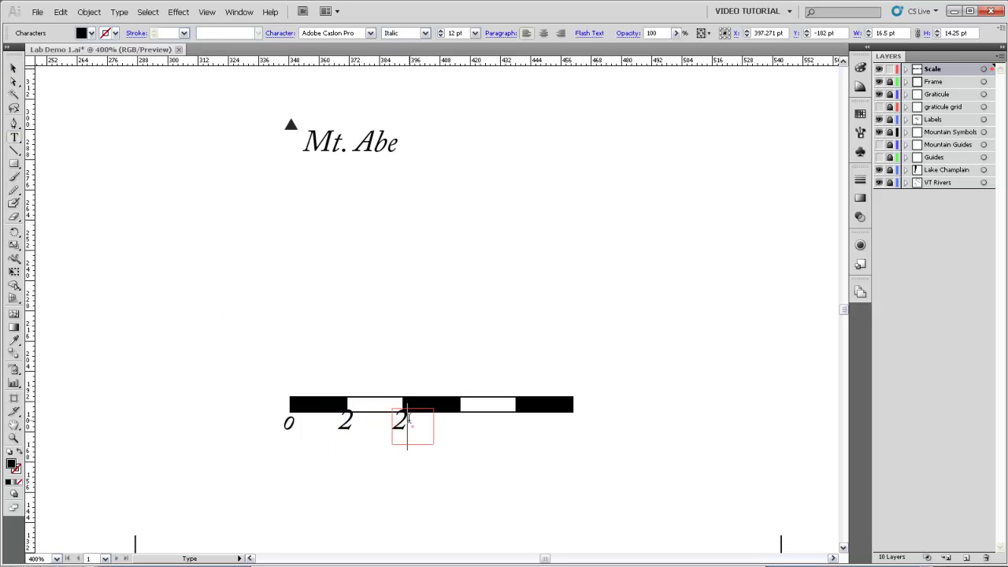
double_click(406, 421)
text(4)
key(Escape)
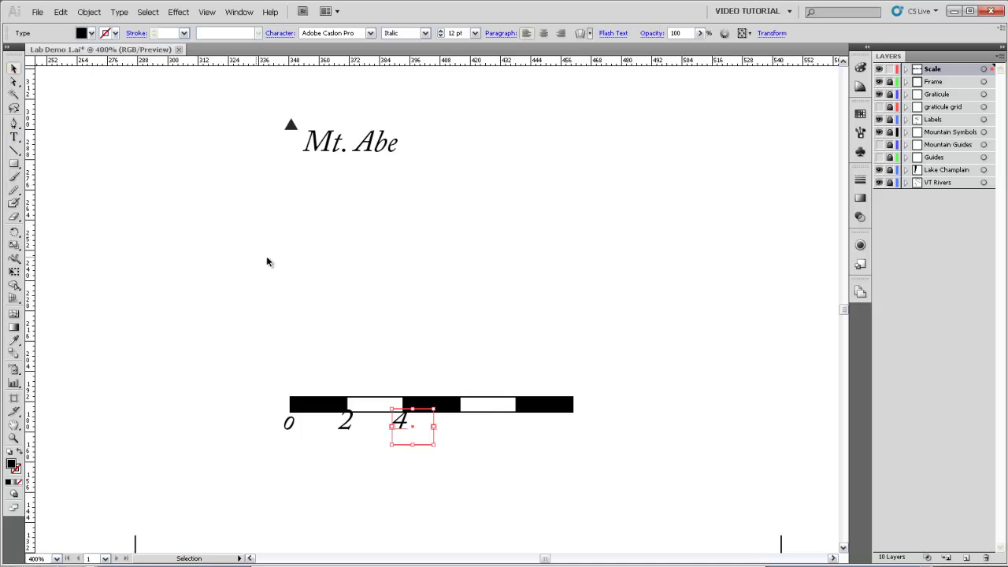
Step: Duplicate the "4" label below the boundary of the third and fourth segments and change its text to "6"
drag(400, 422, 460, 425)
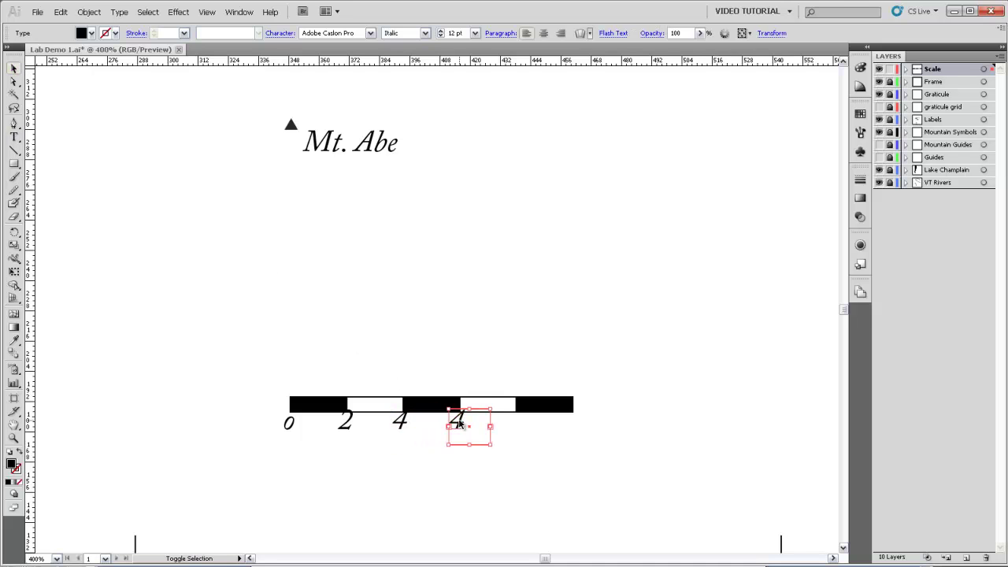
double_click(459, 425)
double_click(457, 423)
text(6)
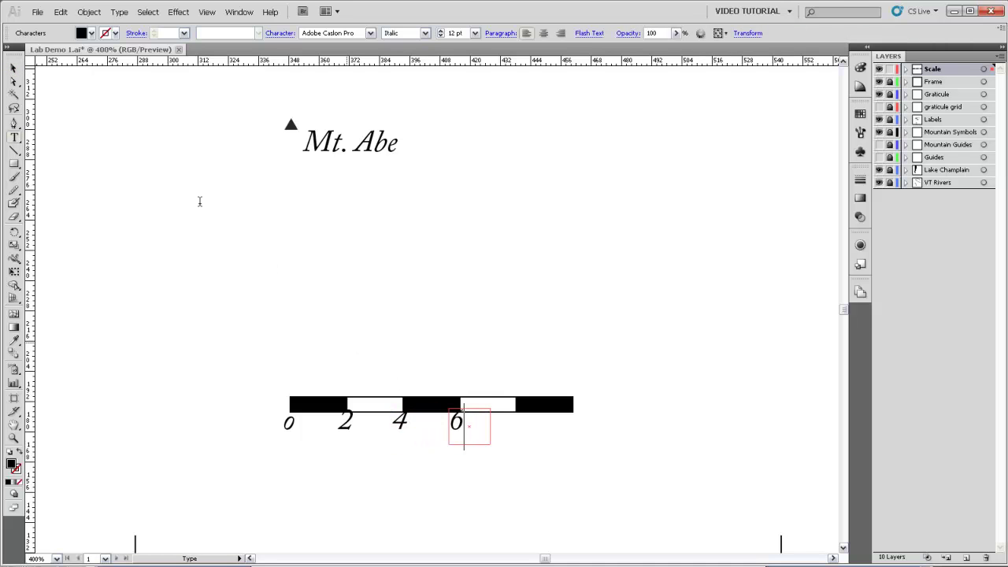
click(13, 68)
Step: Duplicate the "6" label below the boundary of the fourth and fifth segments and change its text to "8"
drag(464, 423, 523, 427)
double_click(512, 423)
text(8)
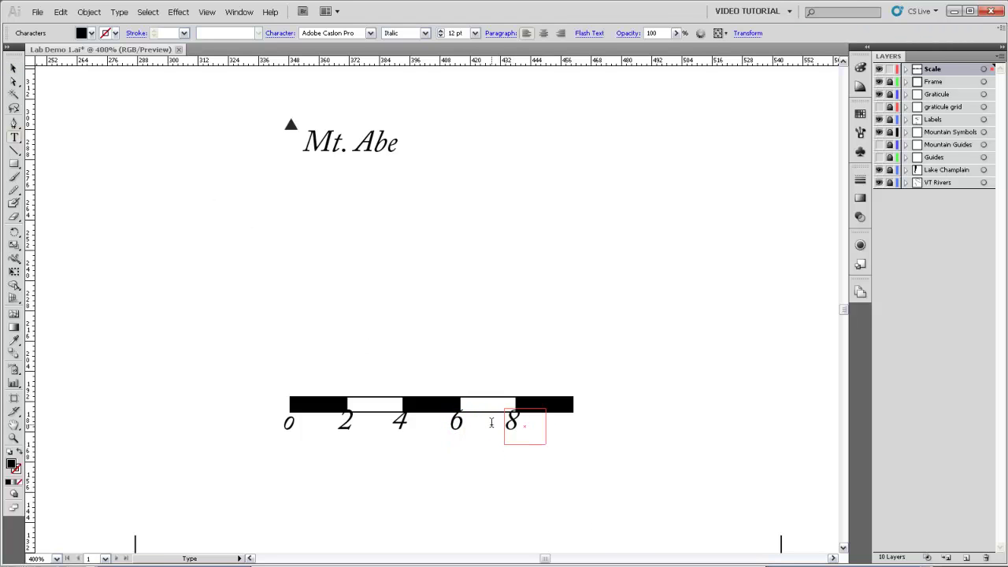
click(13, 68)
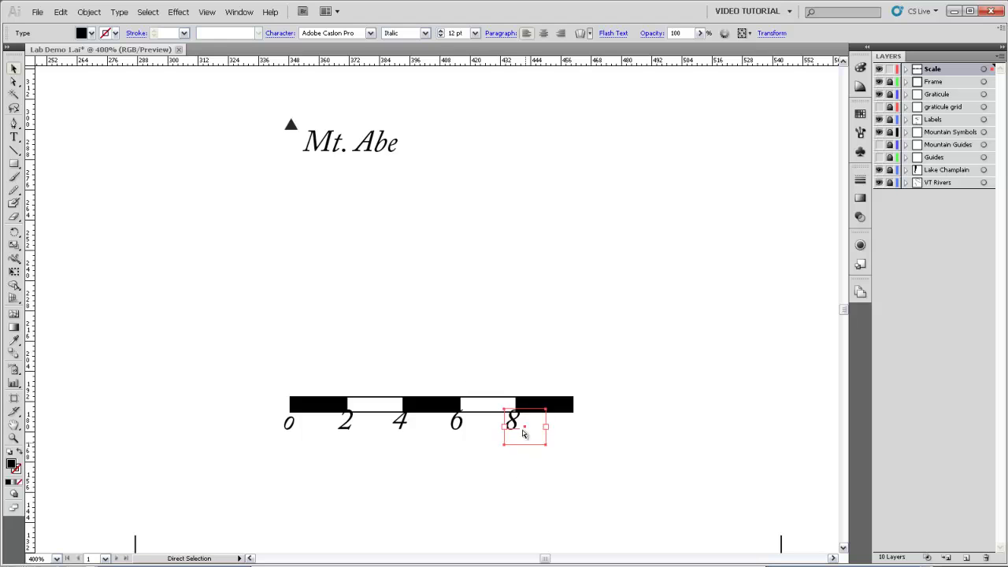
Step: Duplicate the "8" label below the right end of the scale bar and change its text to "10"
drag(523, 432, 578, 433)
double_click(569, 423)
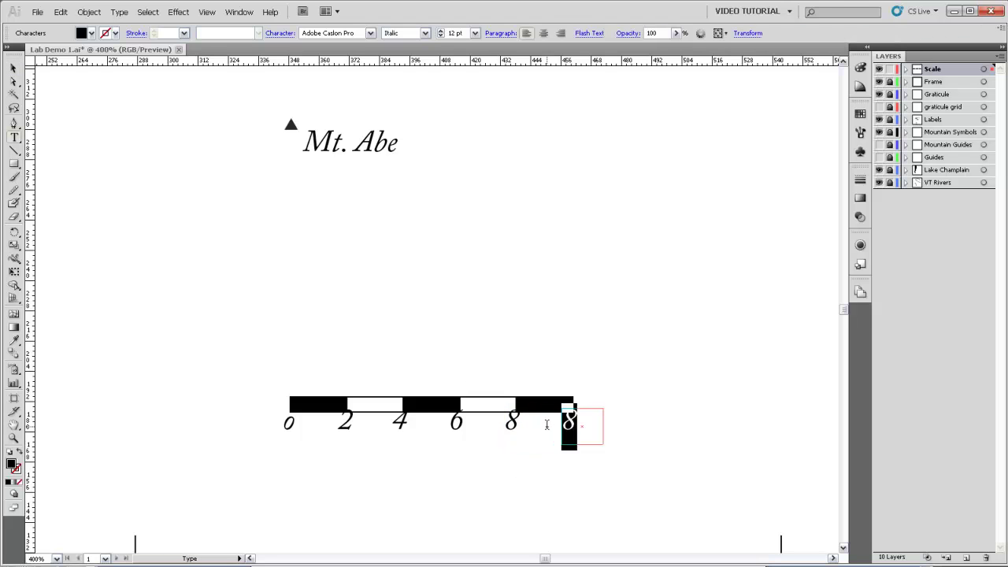
text(10)
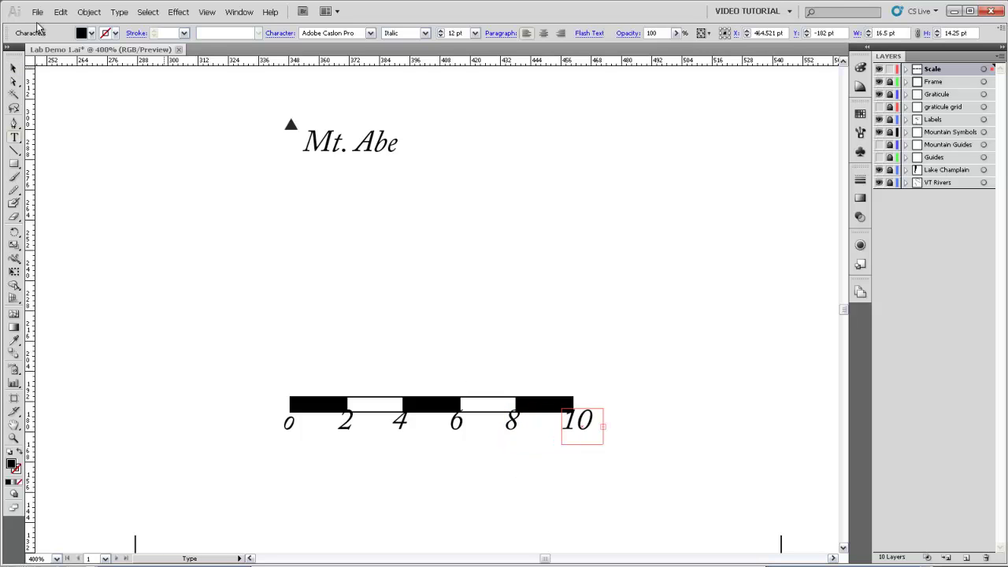
Step: Widen the text box of the last scale label so that the full text "10 mi" fits on one line
click(13, 69)
drag(601, 446, 636, 438)
click(608, 370)
click(580, 424)
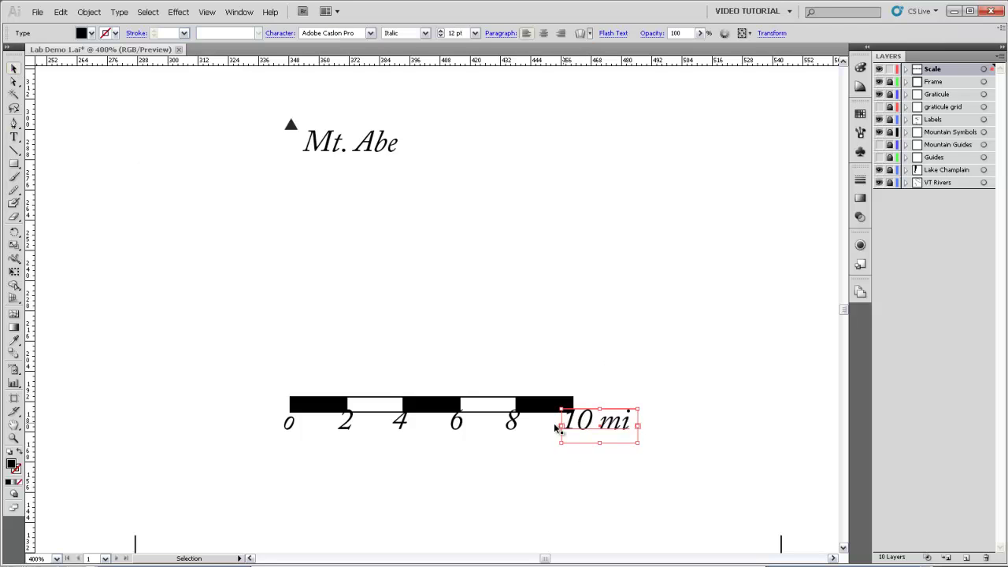
Step: Lower all six scale labels slightly away from the bar and shift the "10 mi" label left under the bar's end
drag(265, 441, 627, 429)
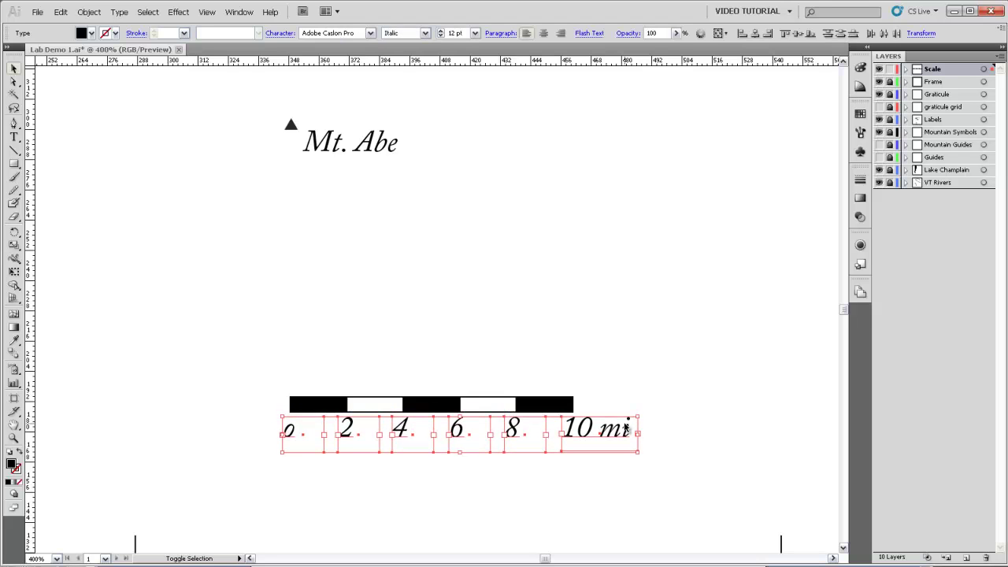
click(587, 448)
click(584, 433)
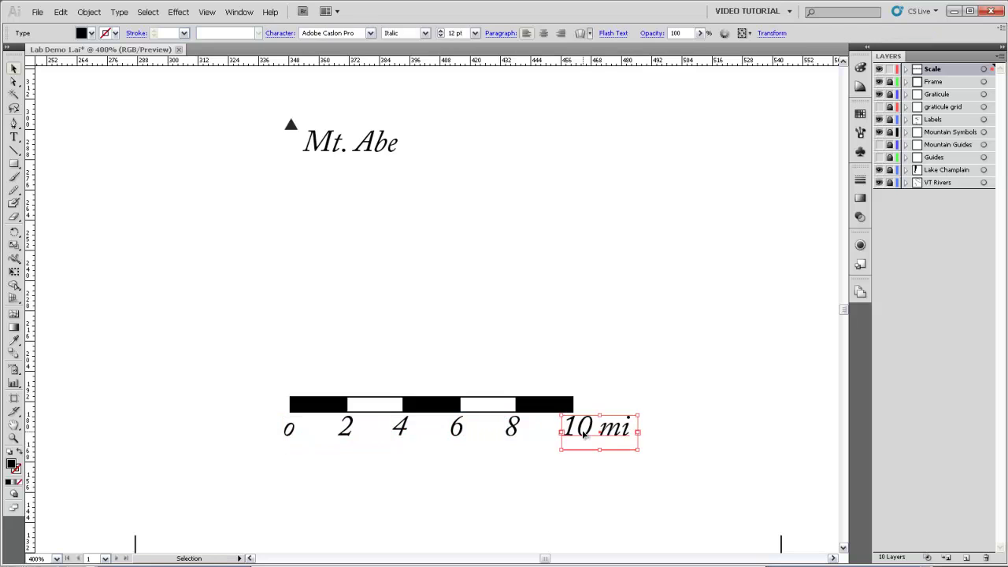
drag(584, 433, 579, 435)
click(535, 275)
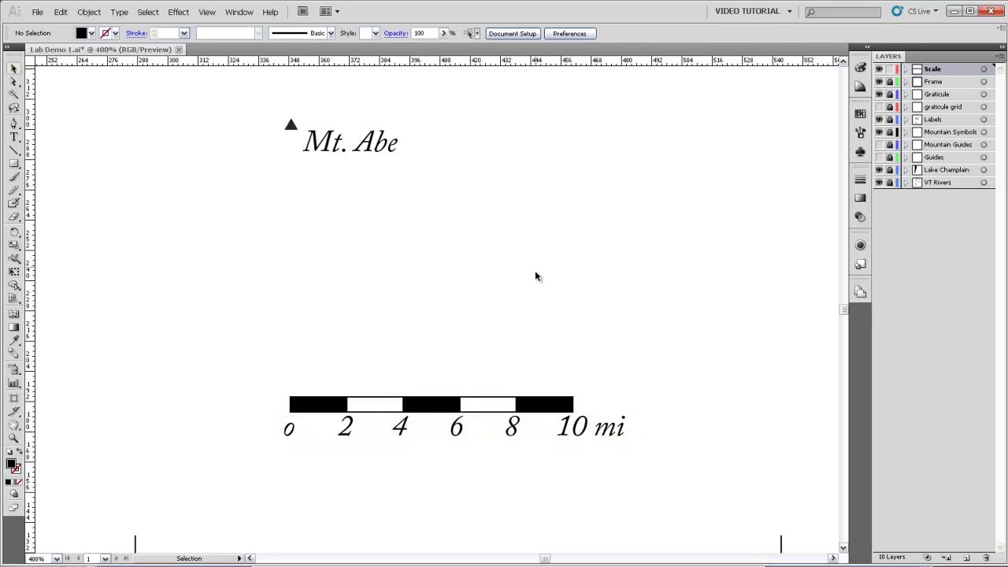
Step: Set the font size of all six scale bar labels to 9 pt
ctrl+alt+click(347, 383)
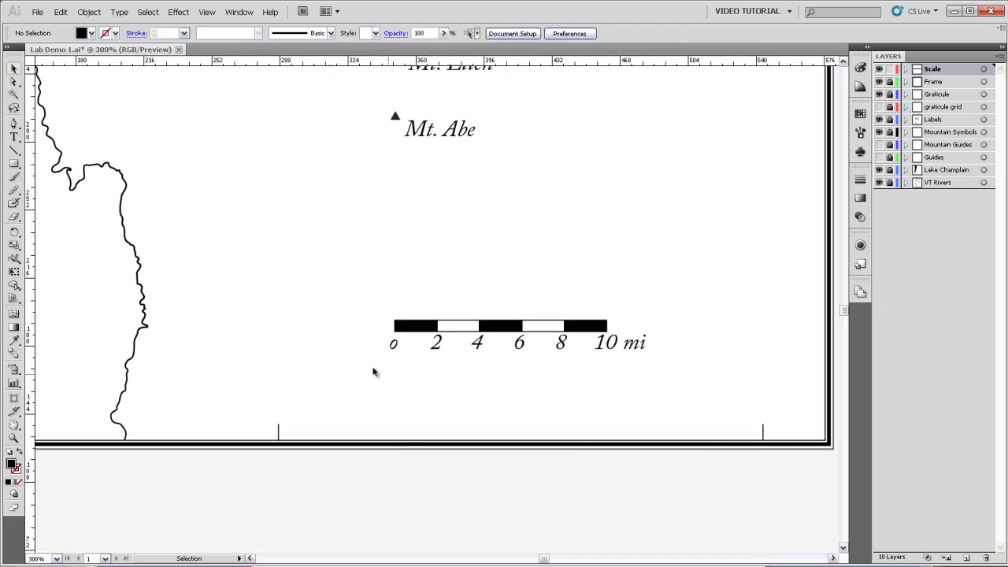
drag(368, 361, 650, 344)
key(ctrl+t)
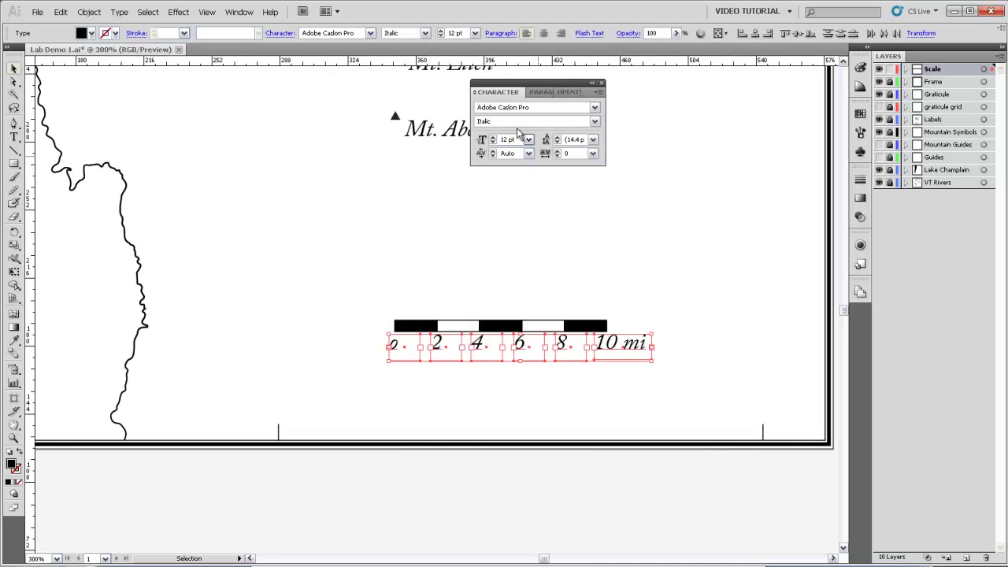
click(492, 142)
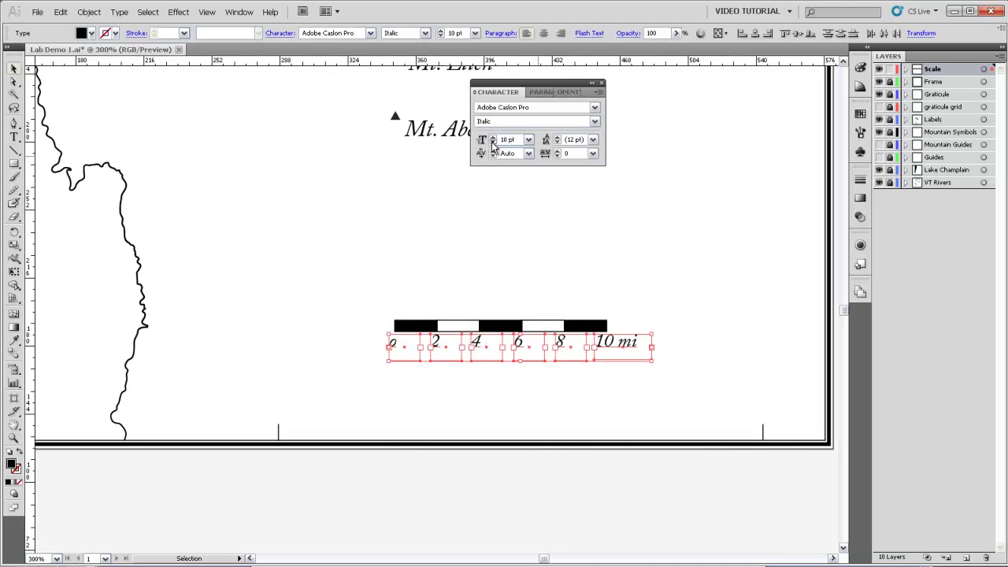
click(492, 142)
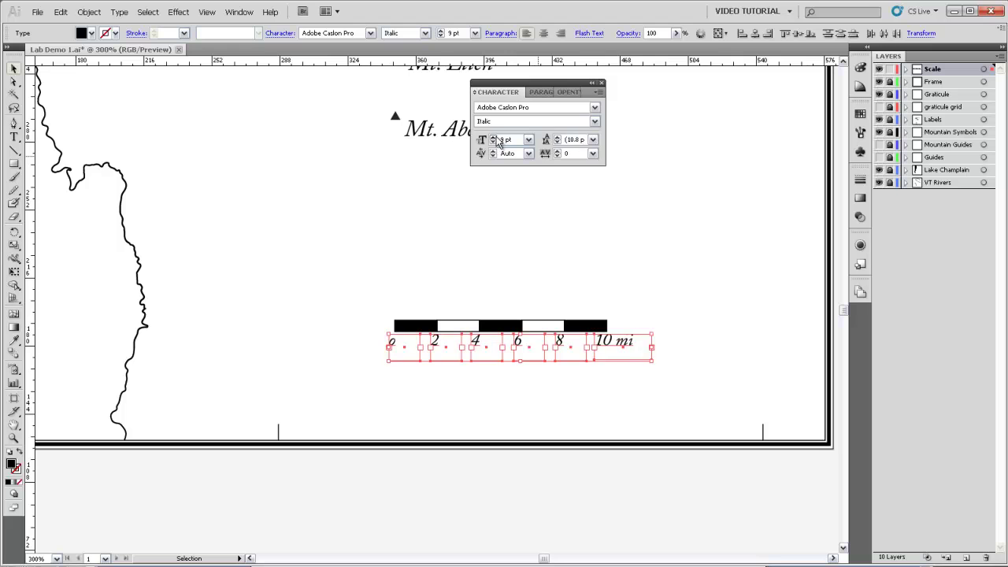
click(601, 83)
ctrl+alt+click(496, 248)
ctrl+alt+click(494, 238)
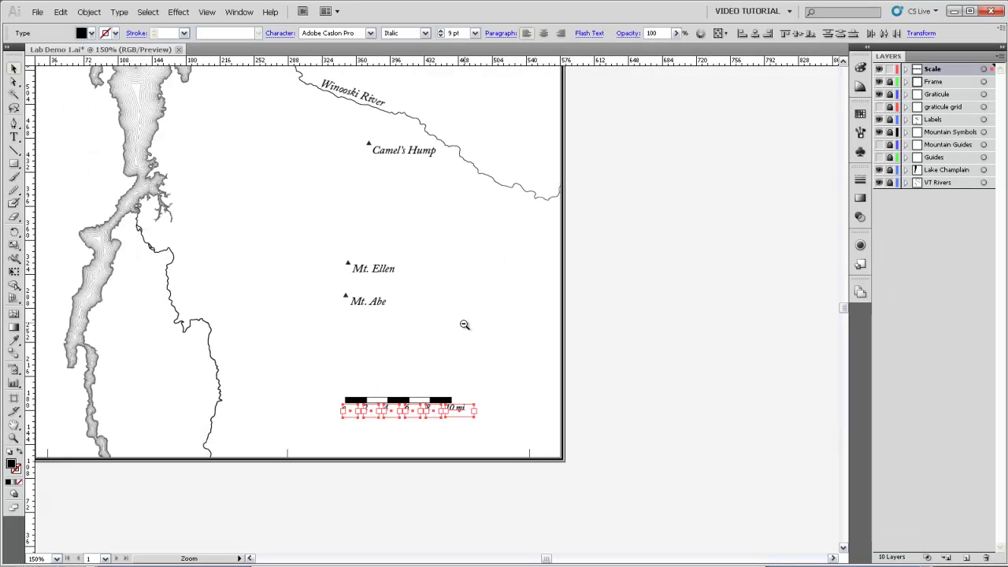
click(483, 441)
Step: Draw a straight vertical line with the Pen tool in the empty area east of Mt. Ellen and Mt. Abe
drag(334, 388, 493, 475)
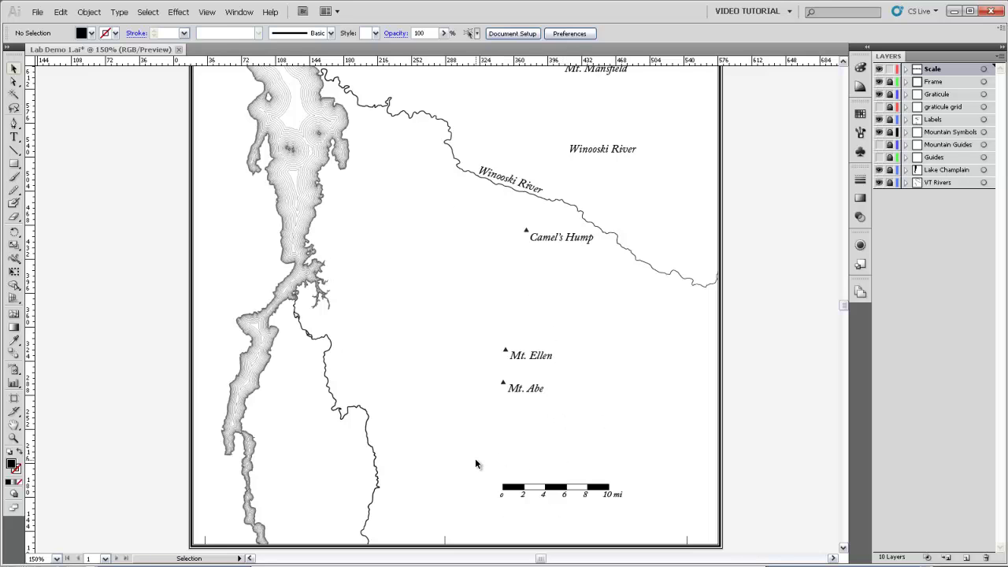
drag(553, 448, 486, 398)
ctrl+click(488, 389)
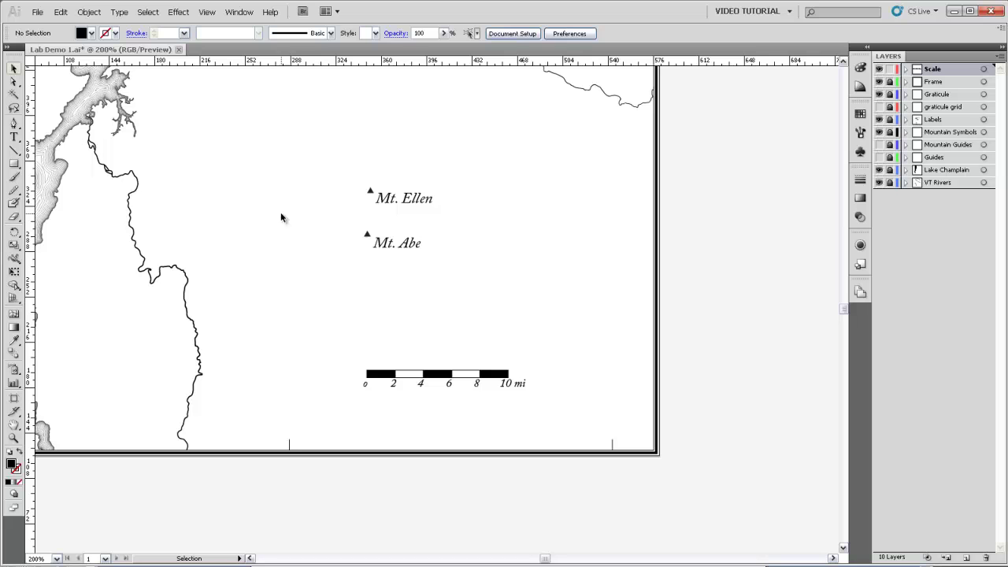
click(15, 125)
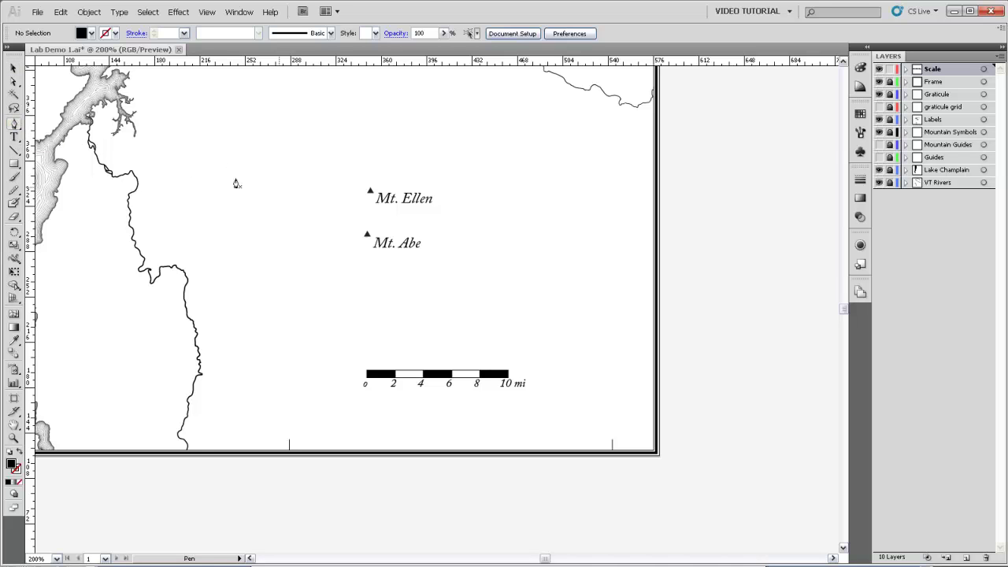
key(v)
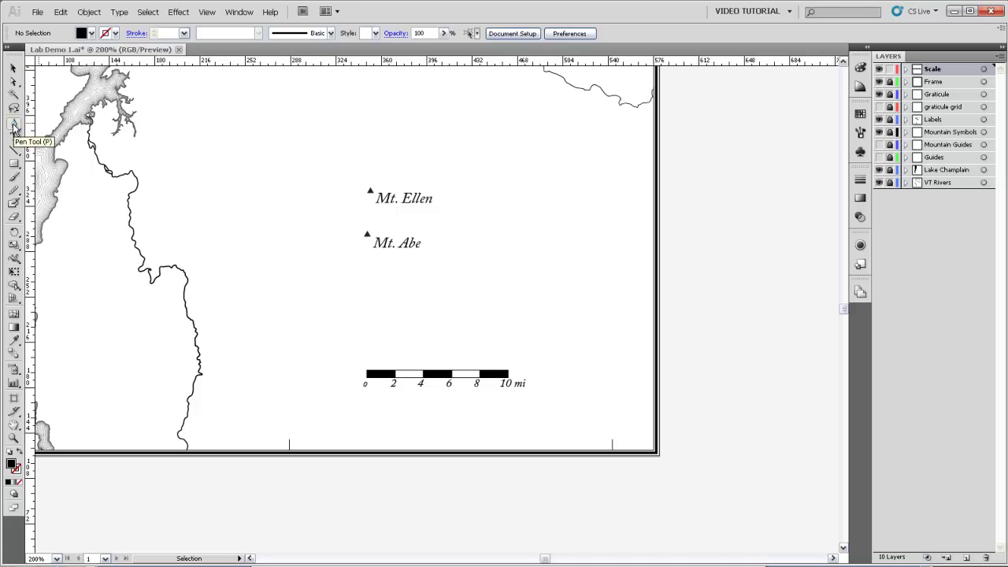
click(14, 125)
click(564, 311)
click(564, 170)
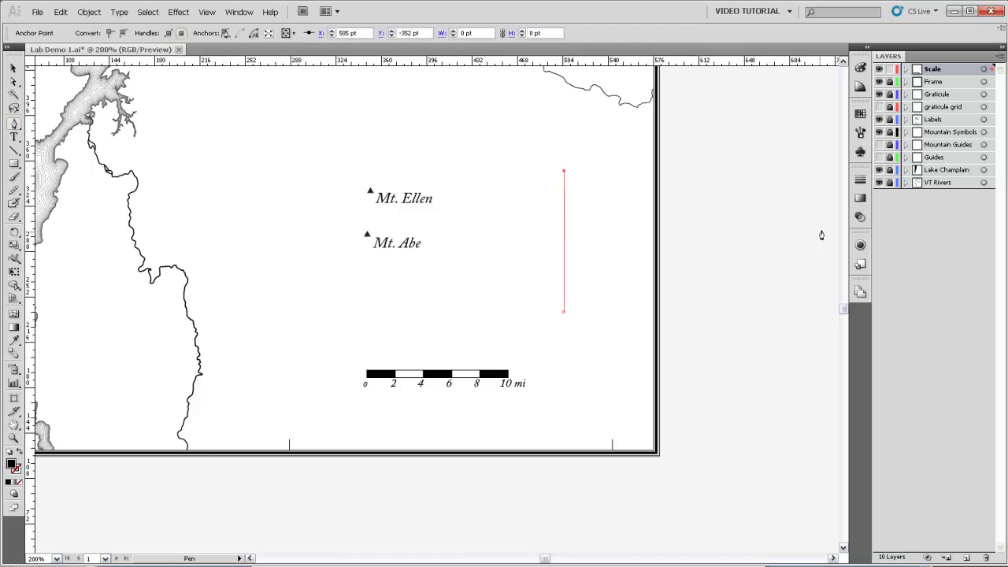
Step: Set the vertical line's stroke weight to 1 pt
click(860, 183)
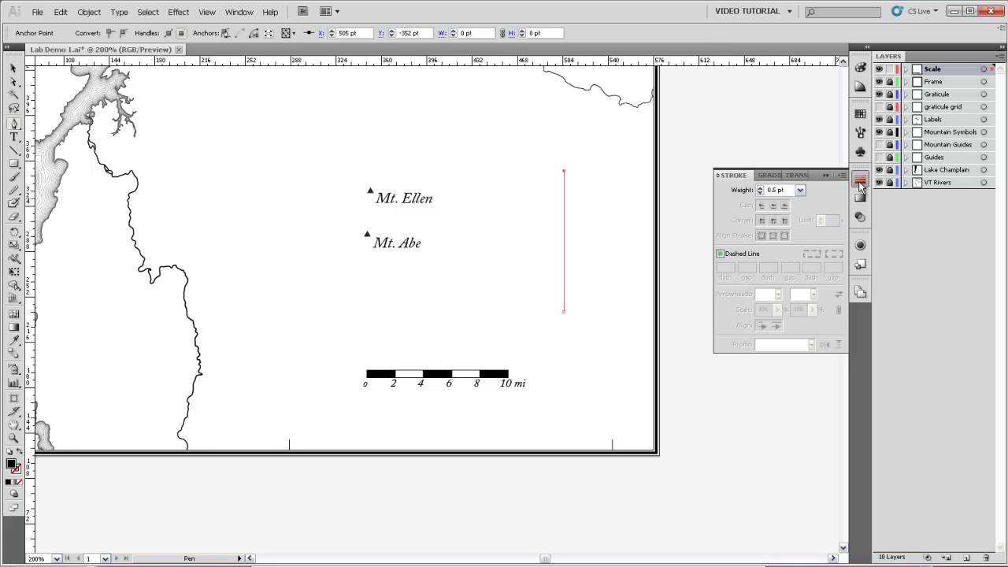
click(800, 190)
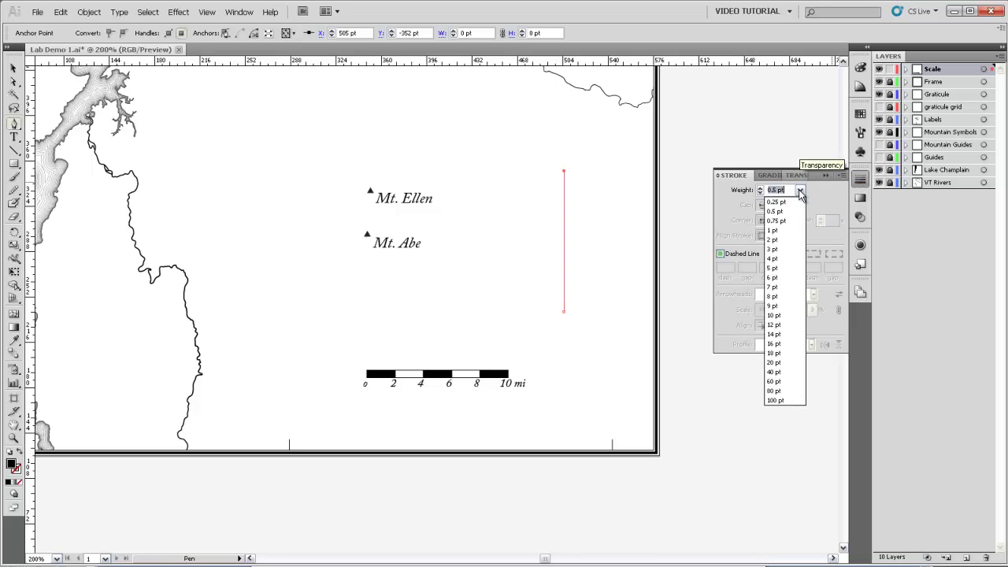
click(776, 230)
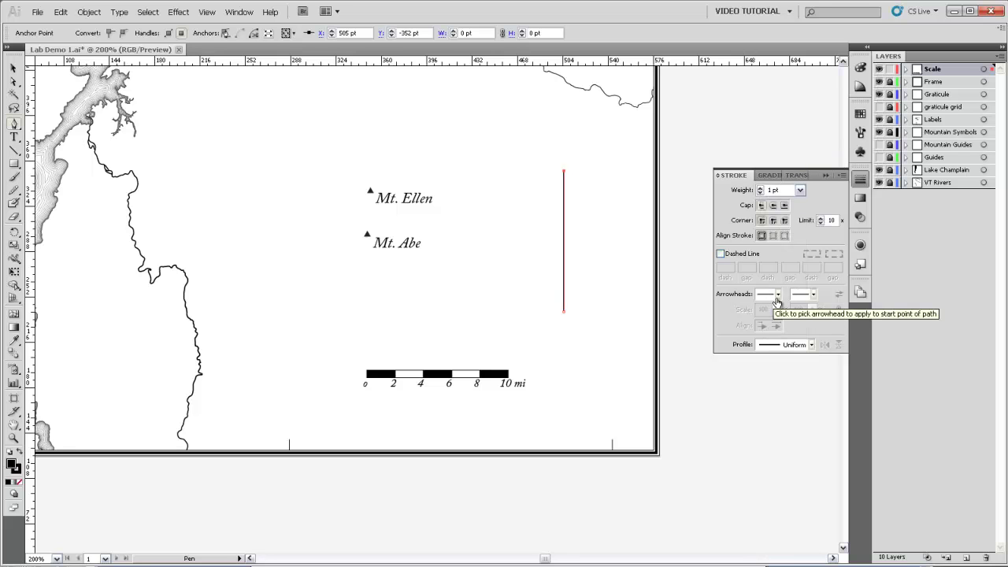
Step: Add the Arrow 2 arrowhead to the upper end of the vertical line and scale it to 79%
click(813, 295)
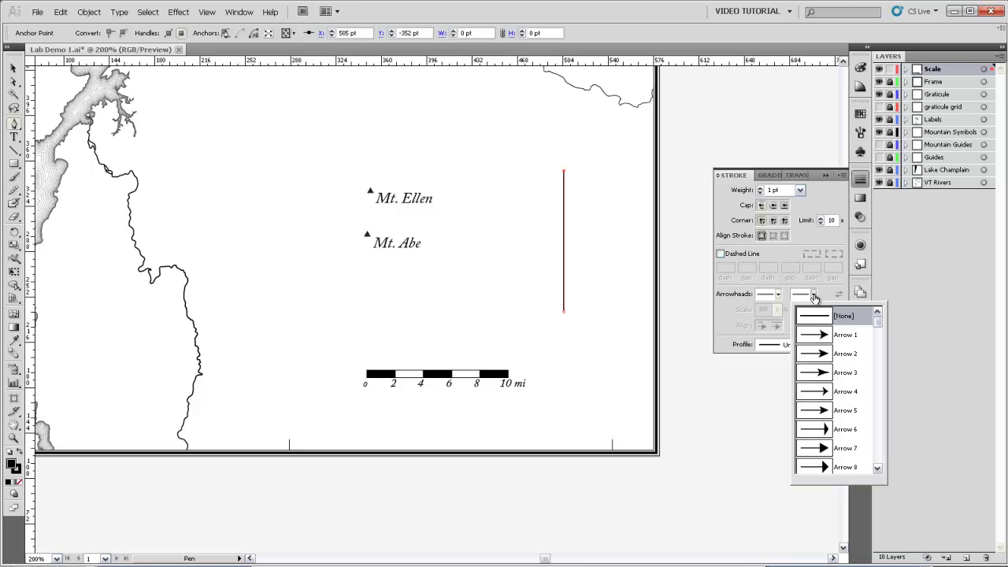
click(814, 298)
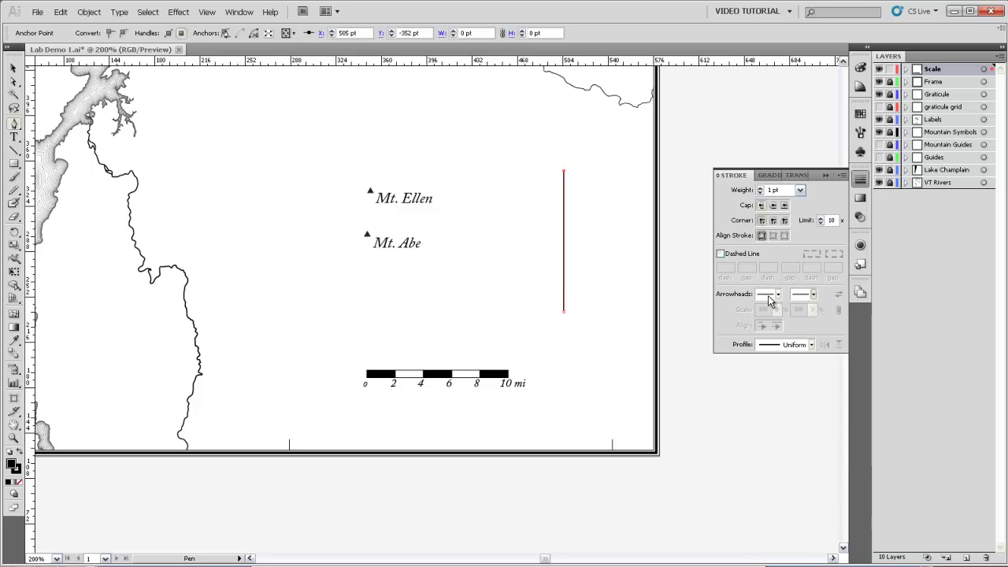
click(777, 296)
click(776, 297)
click(813, 297)
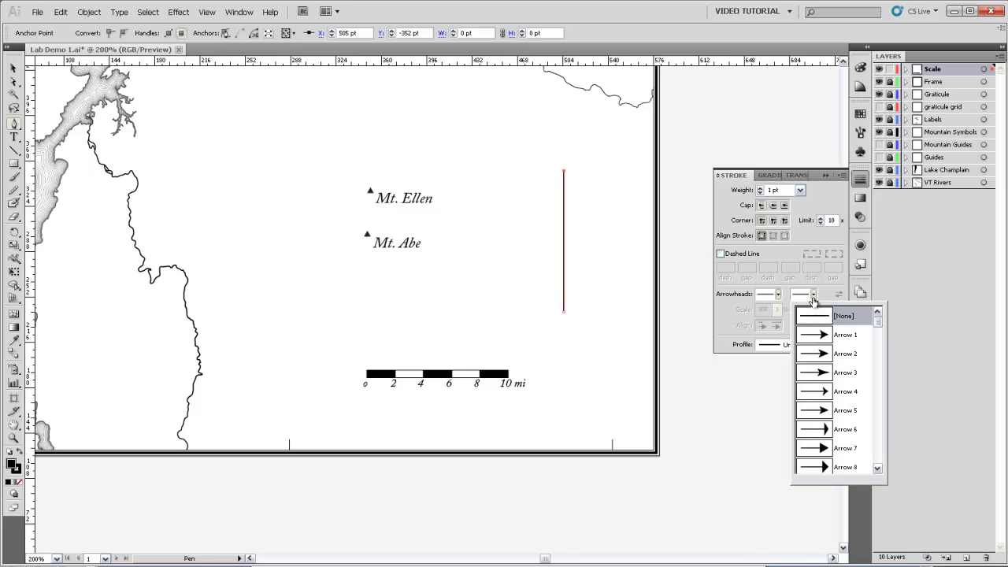
click(821, 354)
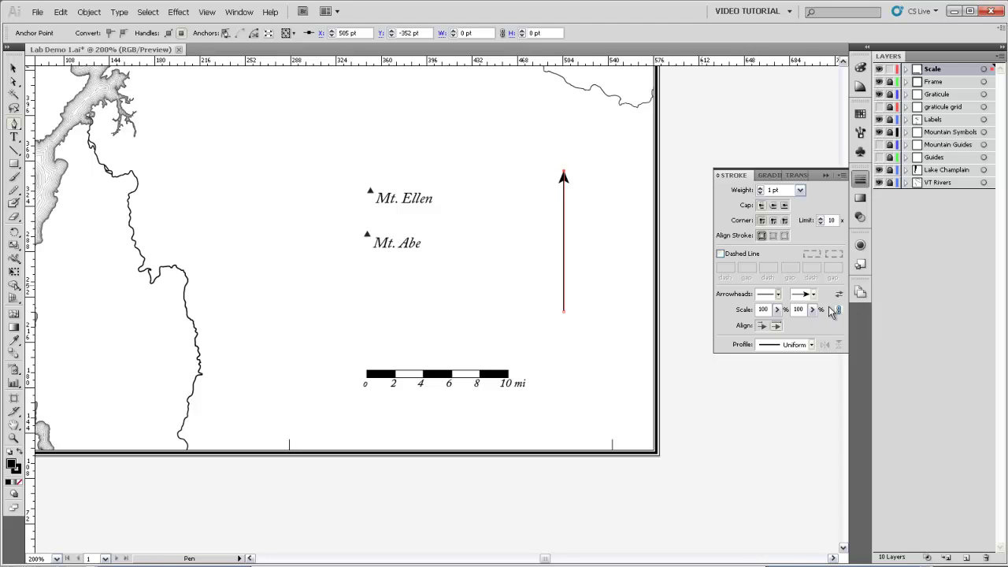
click(812, 309)
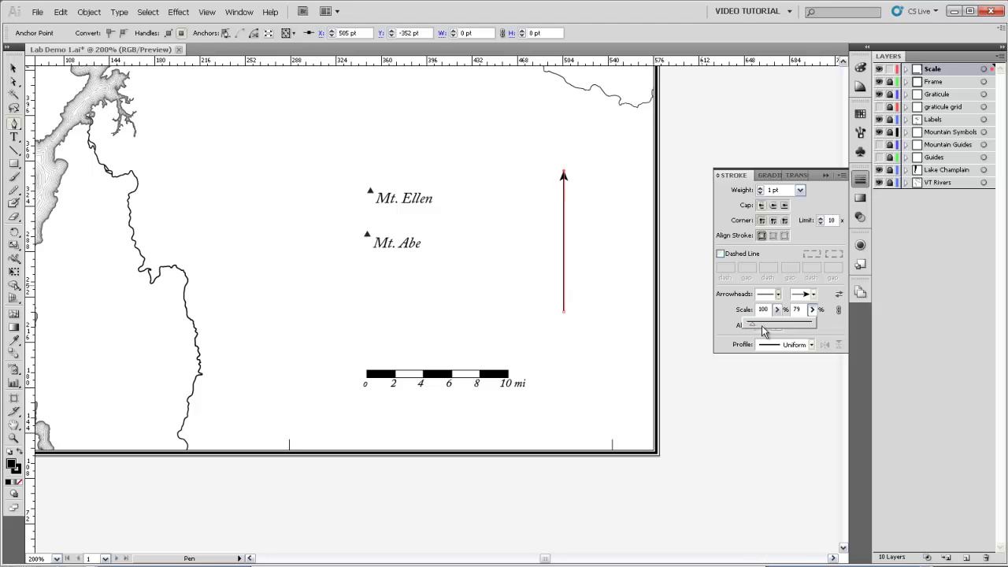
Step: Try a 3 pt stroke weight on the arrow and return it to 1 pt
click(759, 188)
click(760, 188)
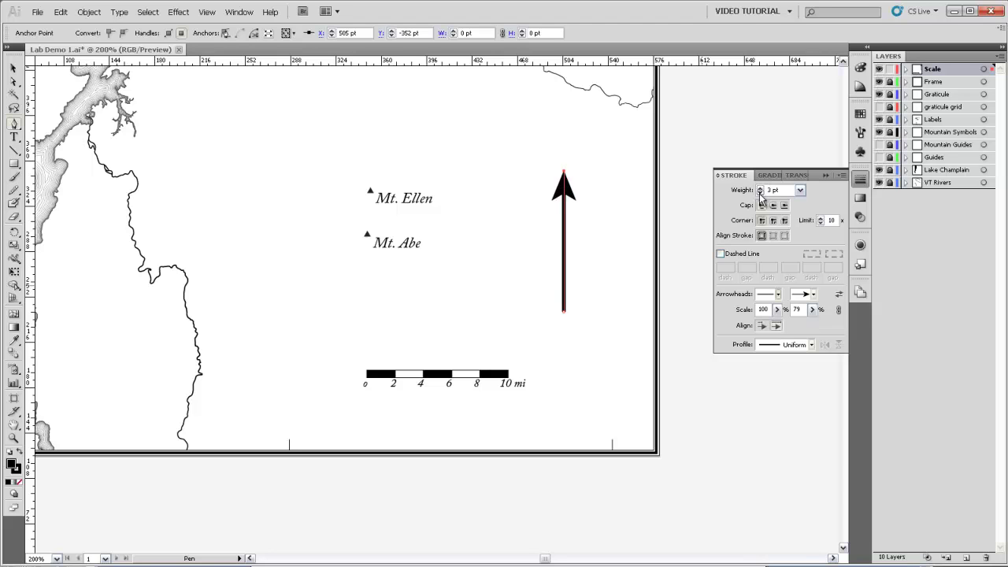
click(759, 193)
click(760, 193)
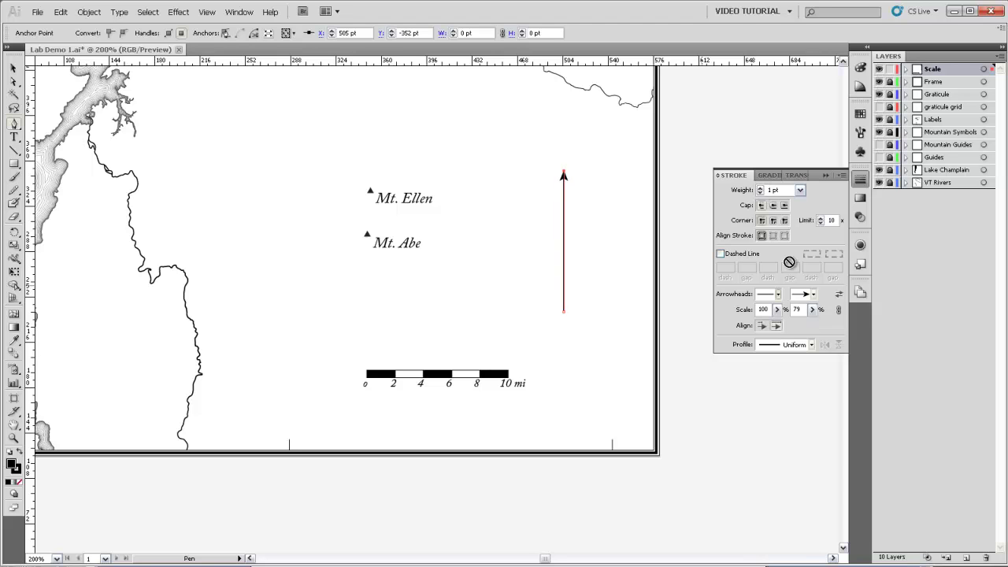
Step: Scale the arrowhead to 89% and move the arrow down beside the right end of the scale bar
click(812, 310)
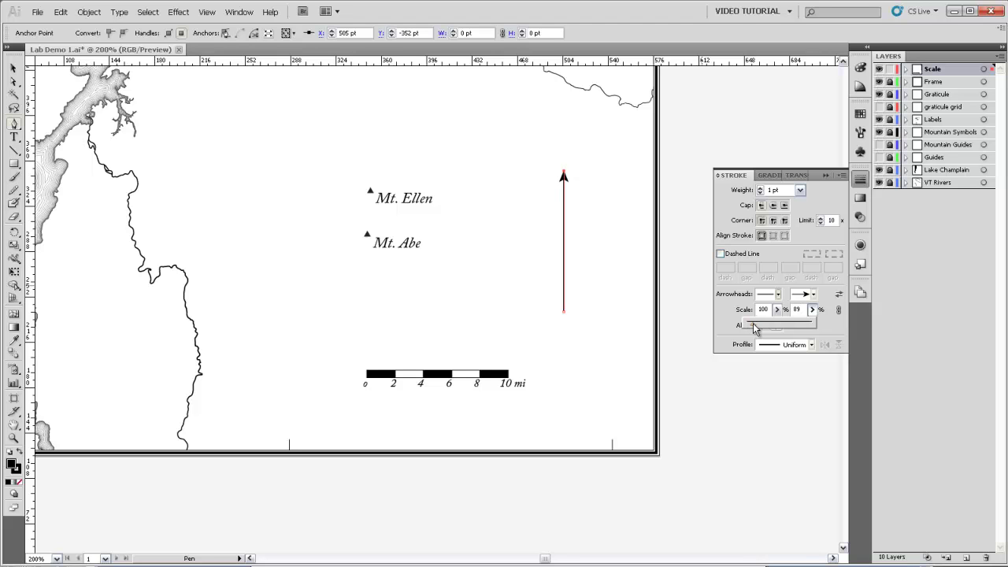
click(13, 69)
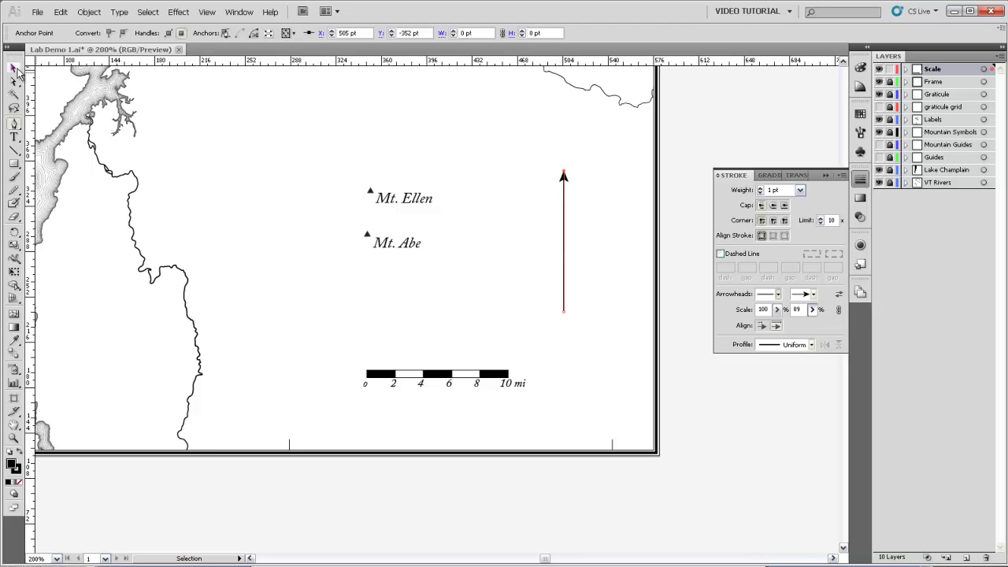
click(524, 255)
drag(563, 177, 569, 275)
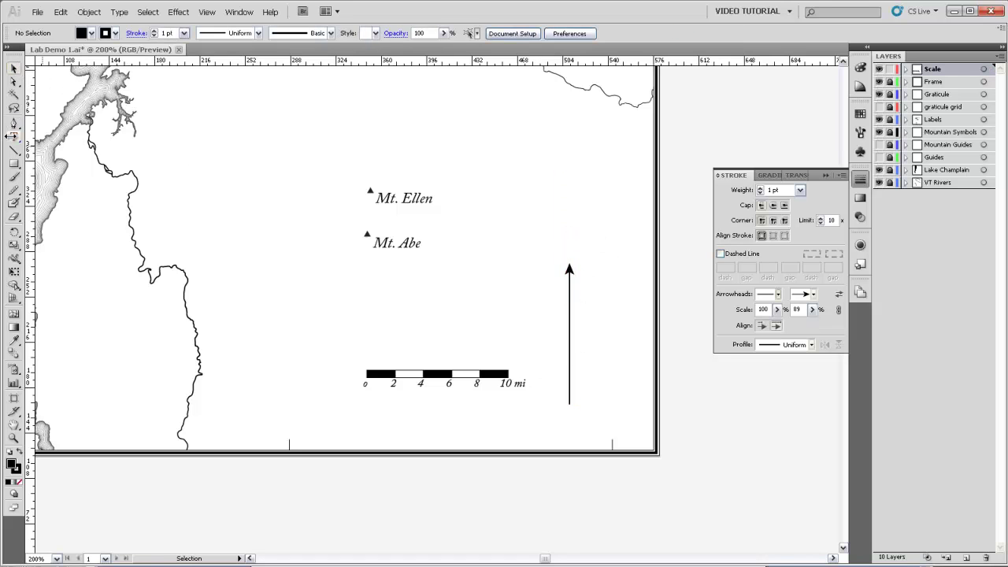
Step: Add an "N" text label and place it centered just above the tip of the north arrow
click(14, 137)
click(541, 231)
text(N)
key(Escape)
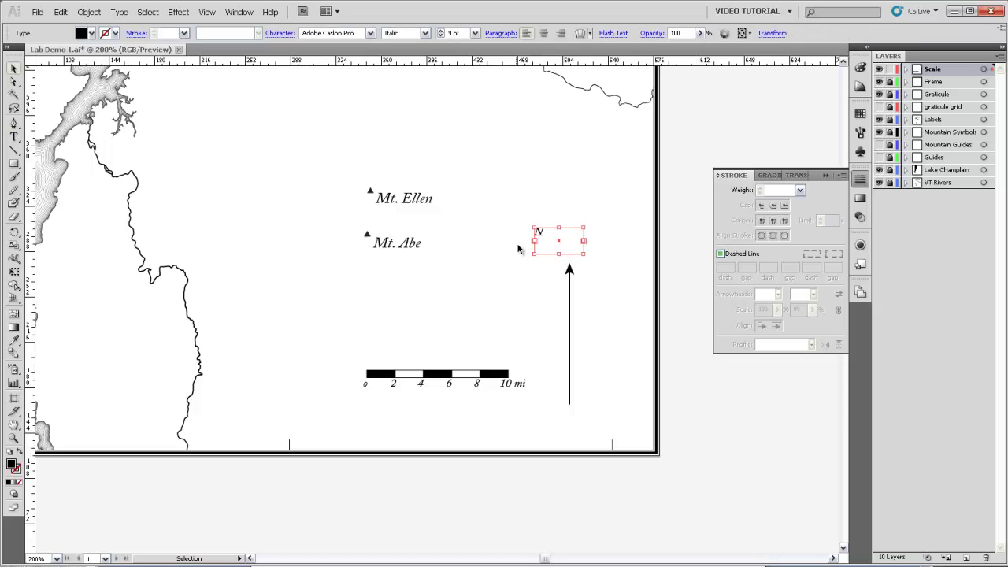
drag(539, 233, 568, 256)
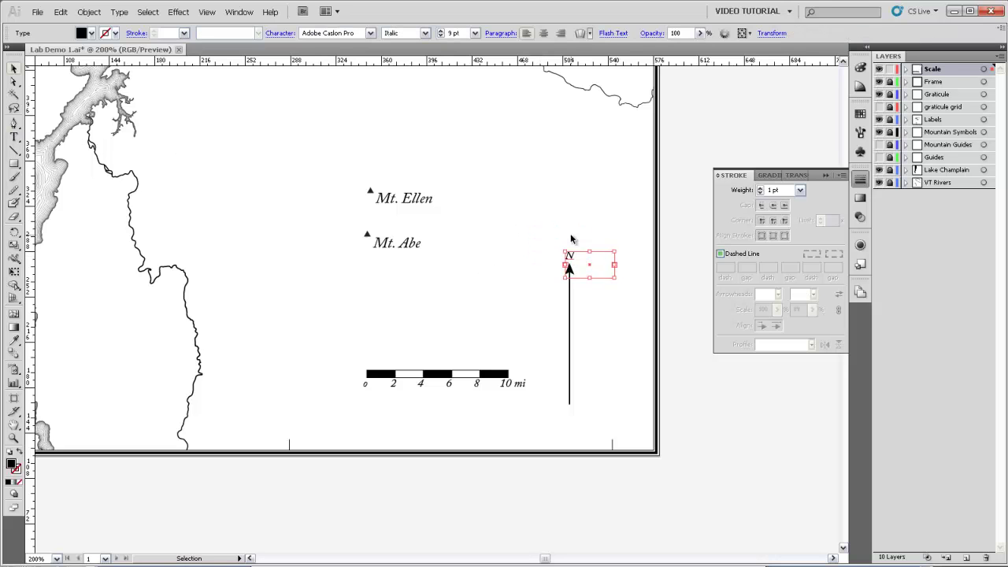
click(595, 307)
Step: Draw a horizontal line across the middle of the north arrow and give it a 1 pt stroke
click(13, 124)
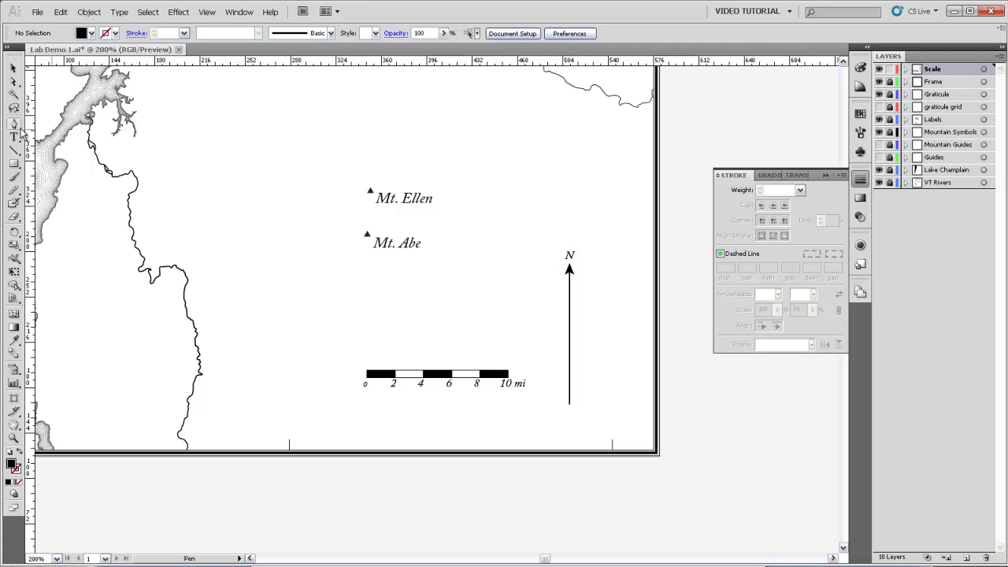
click(541, 336)
click(595, 335)
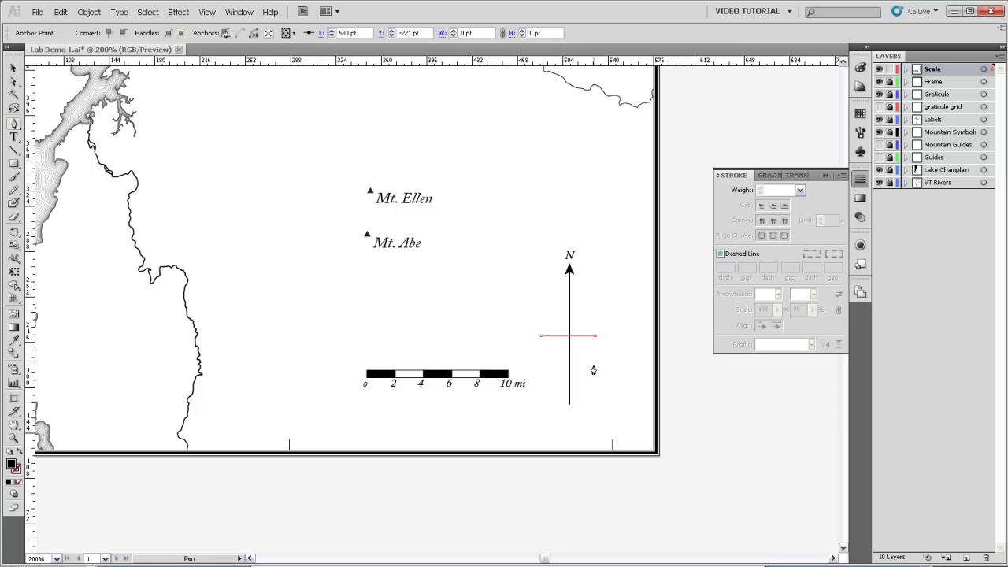
key(v)
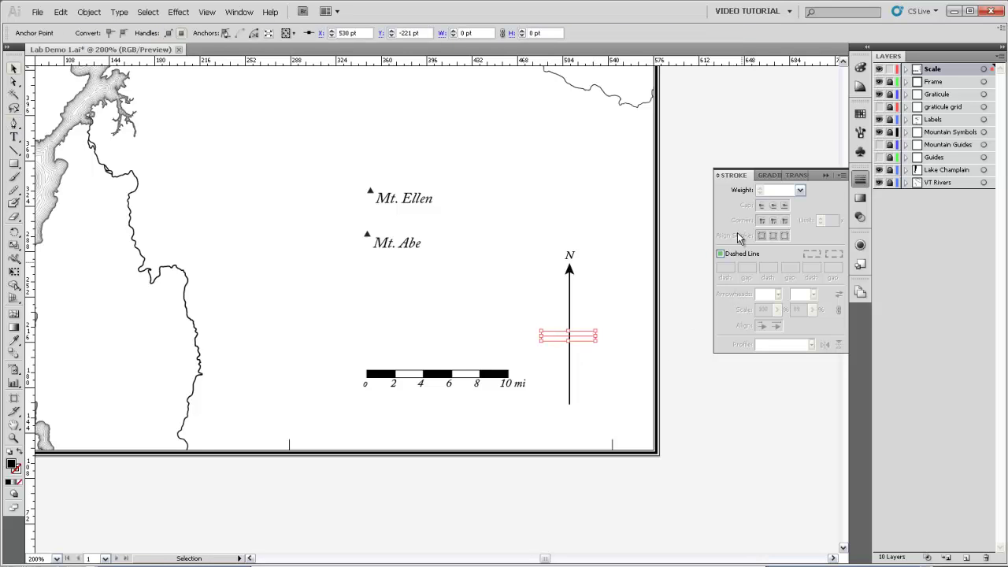
click(799, 190)
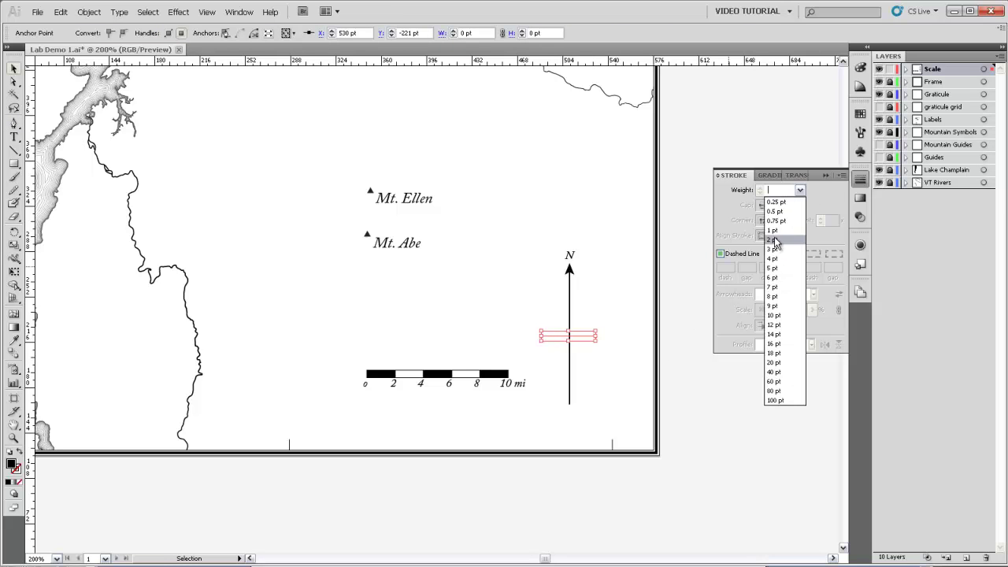
click(773, 231)
Step: Extend the right end of the north arrow's crossbar to X 532 pt so it sits symmetrically across the arrow
key(Right)
key(Right)
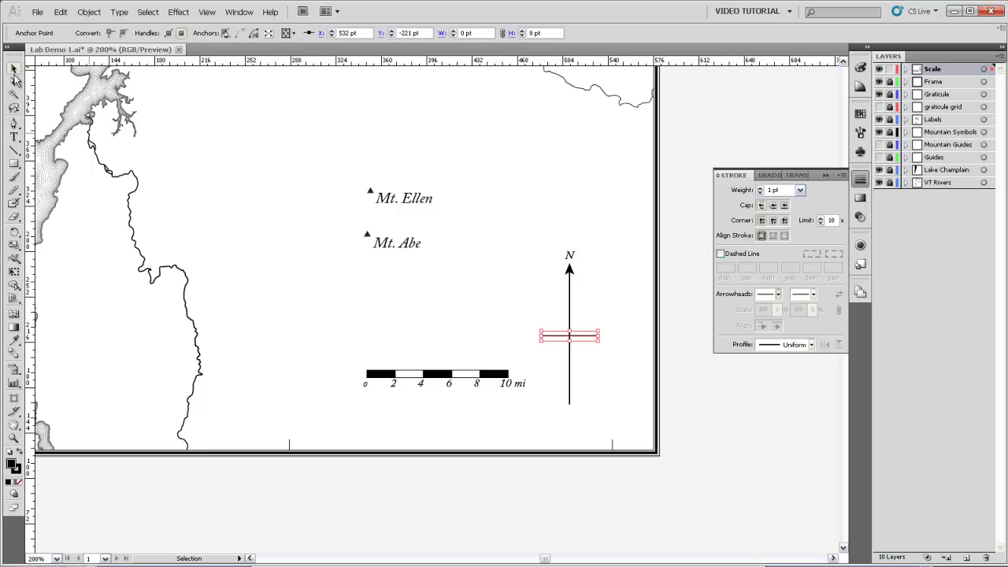
click(563, 236)
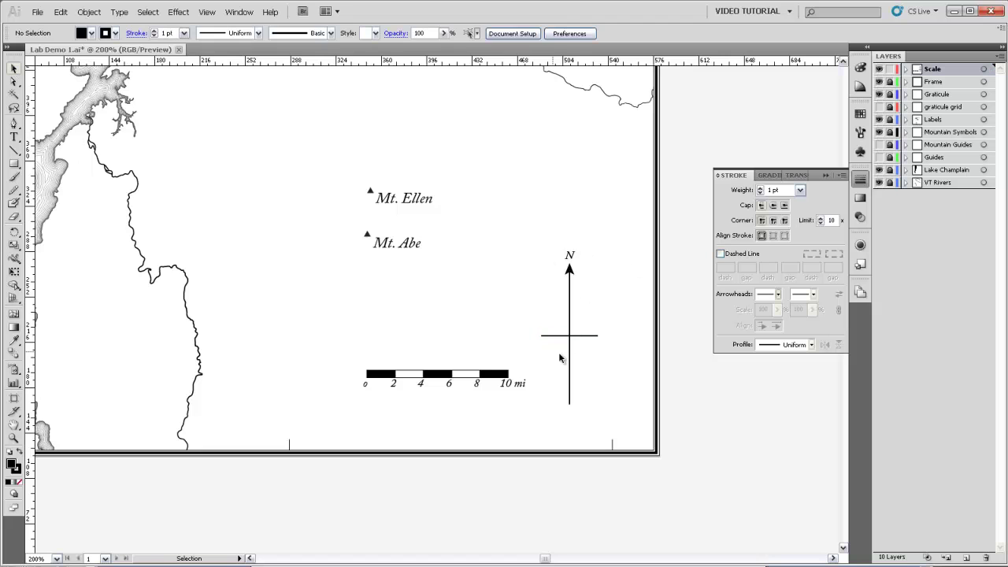
Step: Scale the north arrow, its crossbar and the "N" label down together to about 47.5 × 68 pt beside the scale bar
key(ctrl+minus)
key(ctrl+minus)
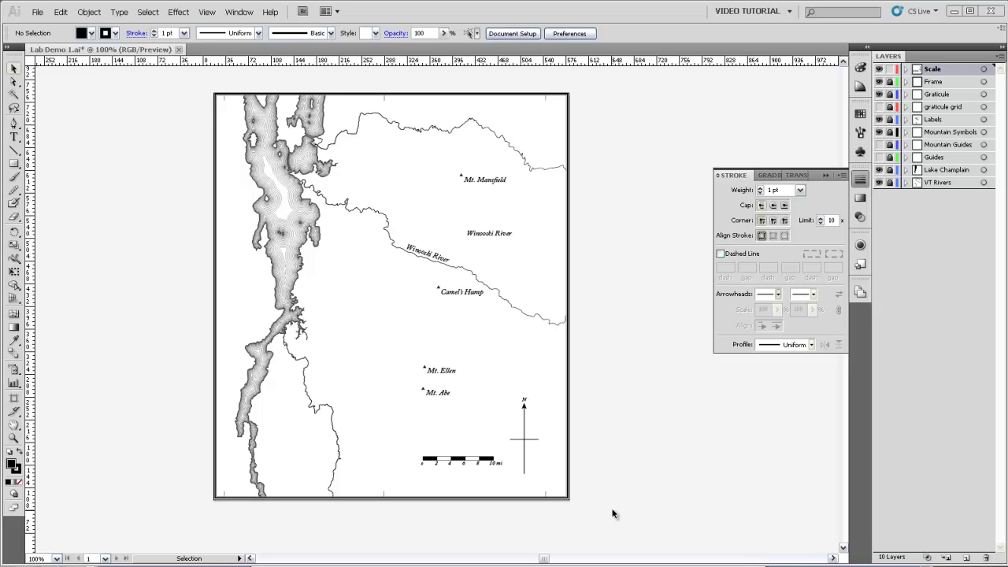
drag(508, 407, 512, 473)
click(536, 451)
click(517, 422)
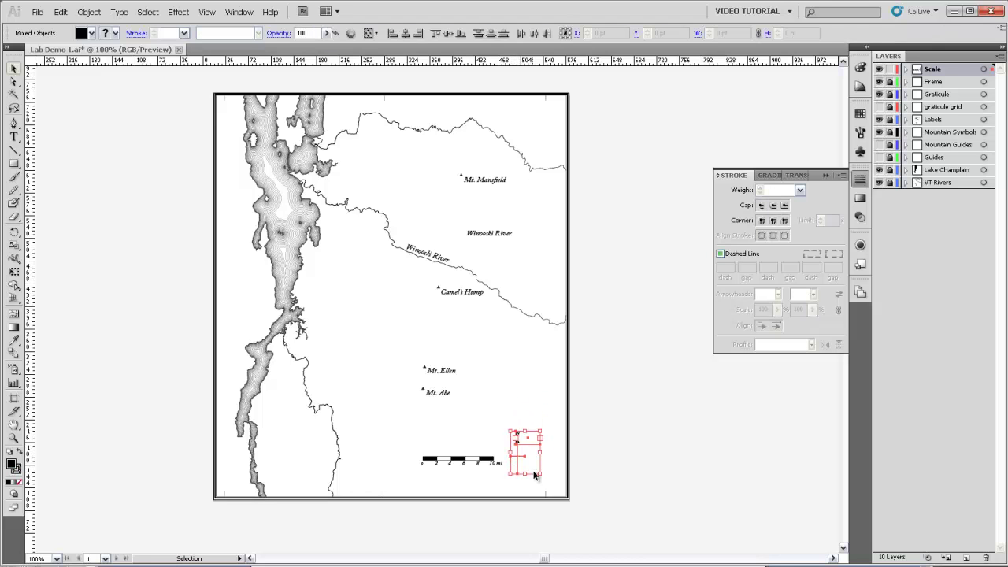
Step: Group the north arrow, crossbar and "N" label, and move the group up above the right end of the scale bar
right_click(518, 435)
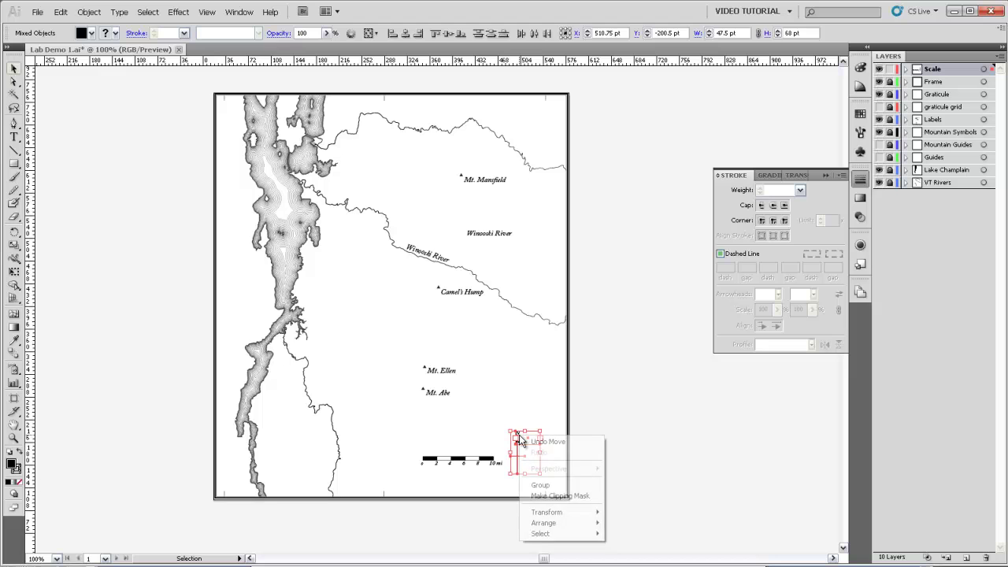
click(540, 484)
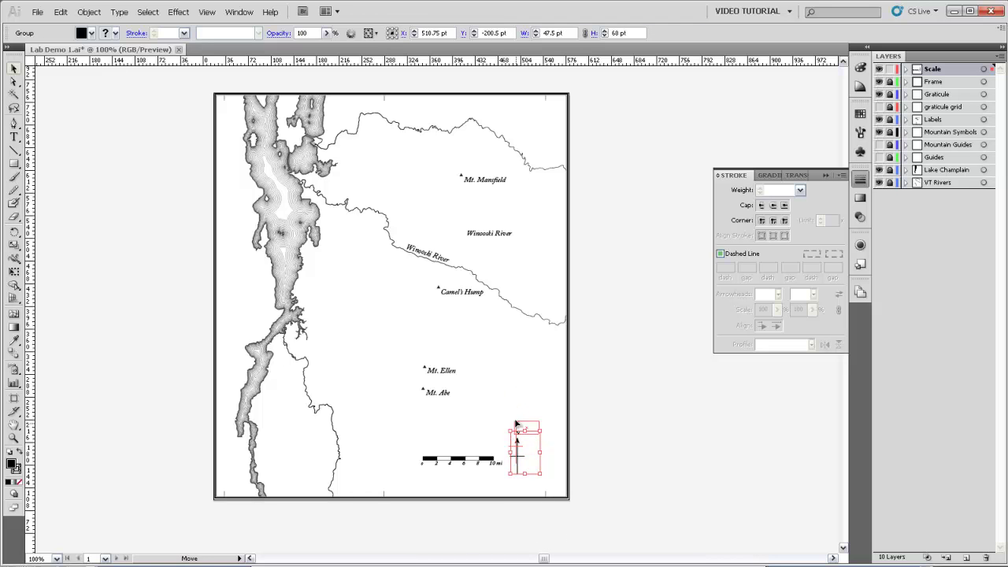
drag(517, 438, 505, 382)
click(447, 448)
Step: Group all the scale bar segments together with their mileage labels
drag(410, 445, 510, 473)
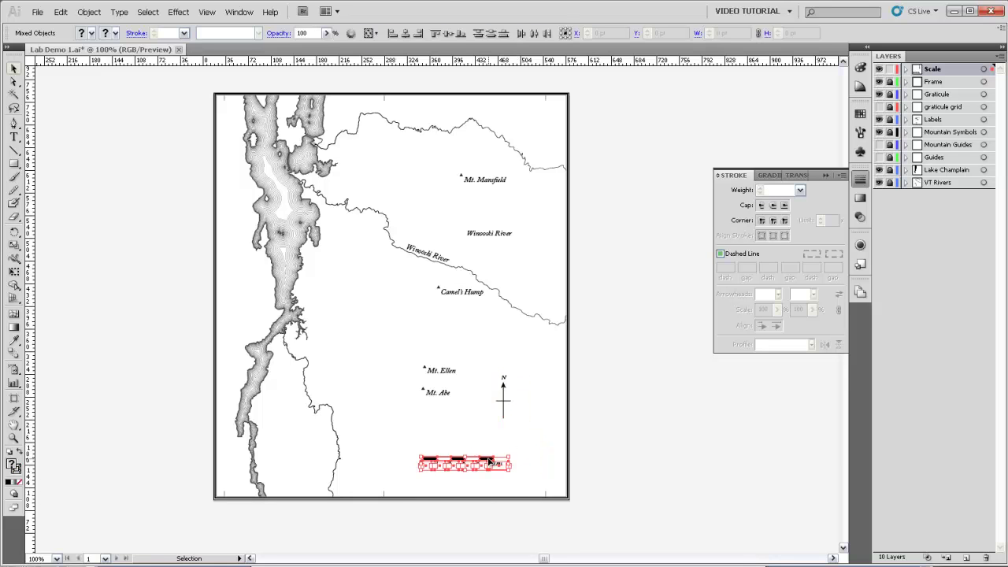
right_click(487, 461)
click(514, 509)
click(495, 464)
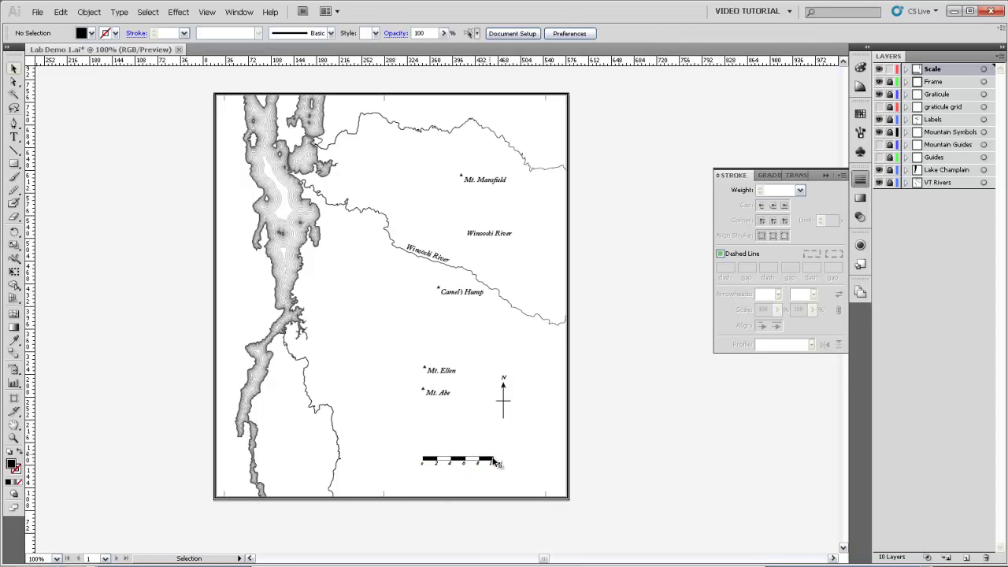
click(480, 466)
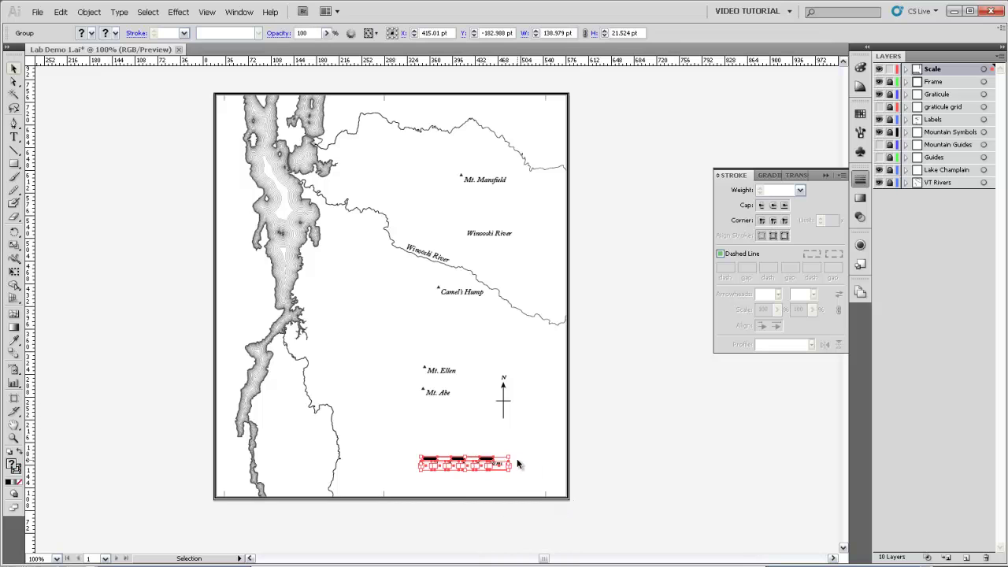
Step: Move the scale bar group into the map's lower-right corner and center the north arrow group just above it
drag(499, 466, 548, 467)
click(541, 431)
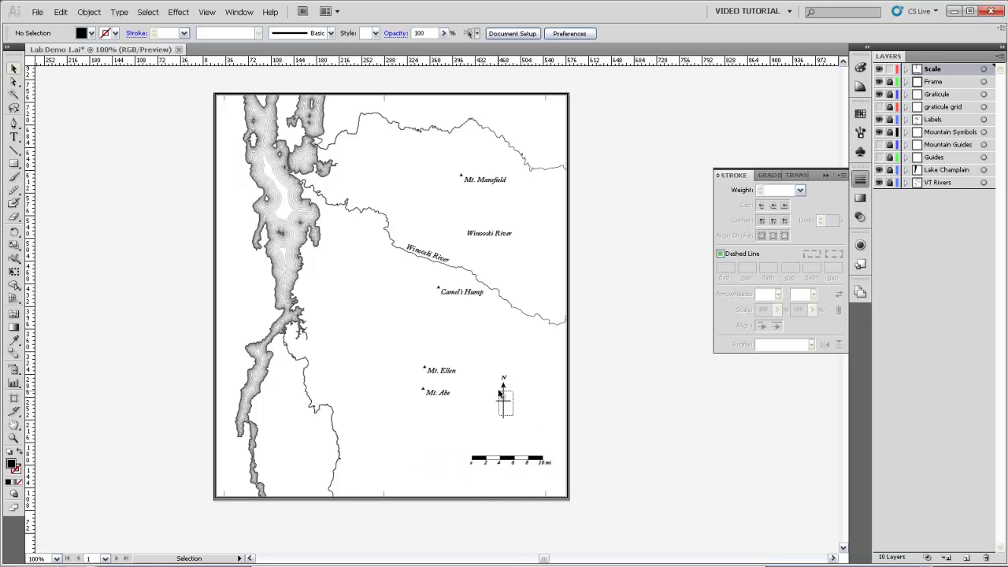
click(503, 390)
drag(503, 388, 507, 417)
click(508, 366)
click(502, 470)
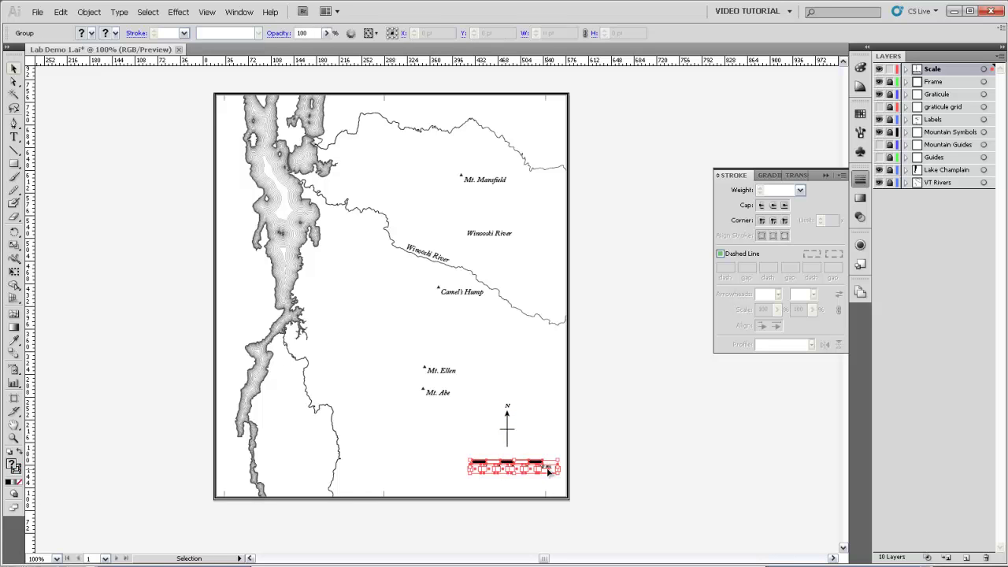